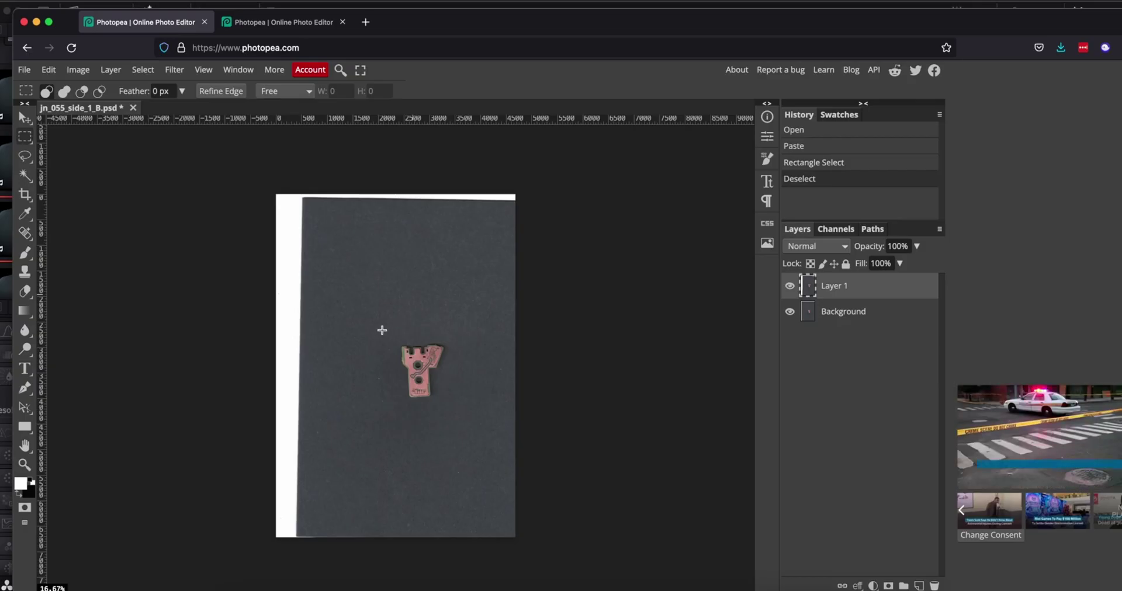
- Paste the rectangle-selected board onto a new layer and crop the canvas to the board's corners
mouse_move(382, 331)
left_mouse_down()
mouse_move(473, 413)
mouse_move(451, 399)
left_mouse_up()
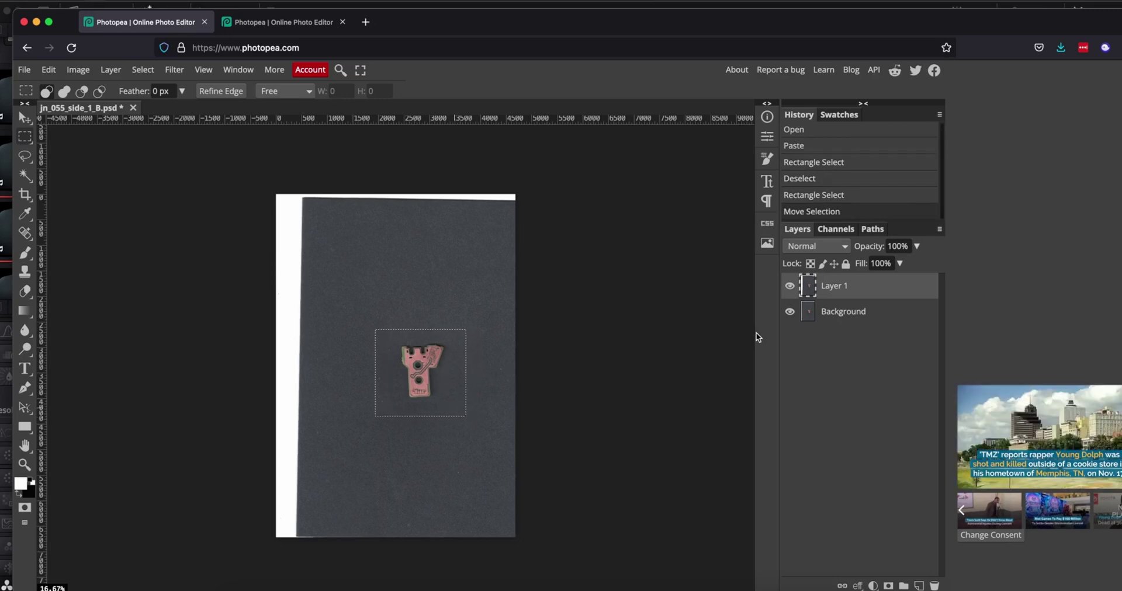
key("ctrl+v")
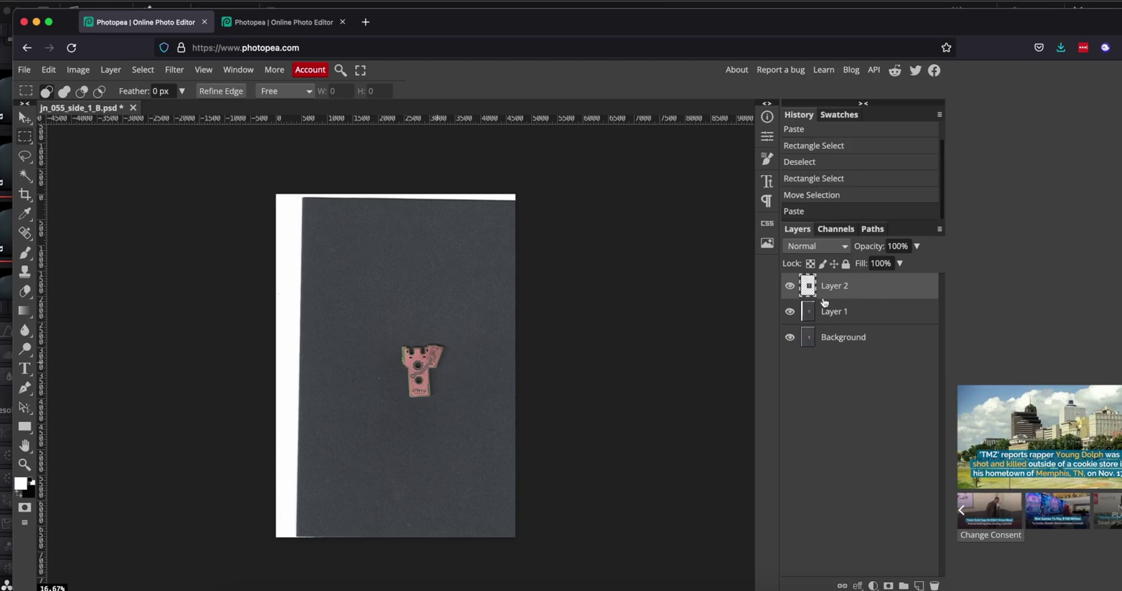
key("c")
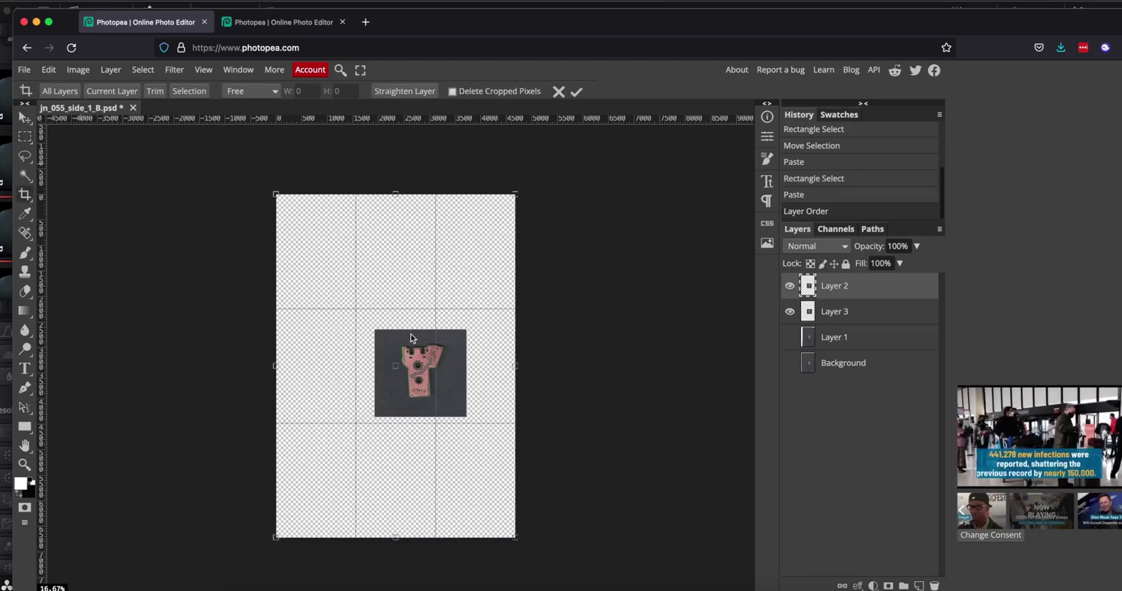
left_click_drag(273, 192, 374, 329)
left_click_drag(514, 537, 463, 413)
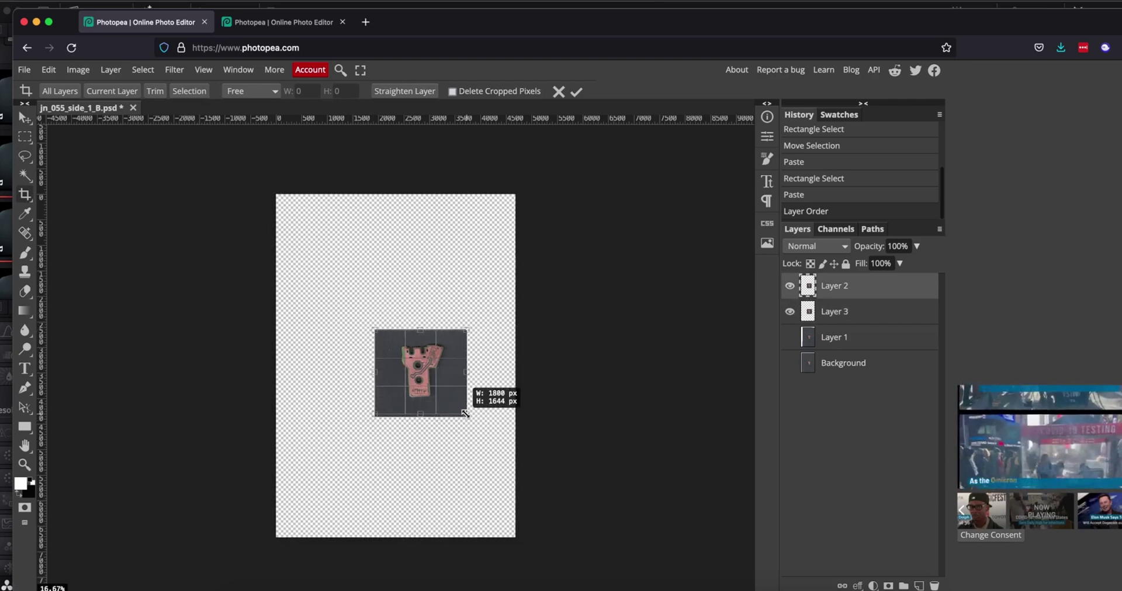
left_click_drag(462, 413, 463, 415)
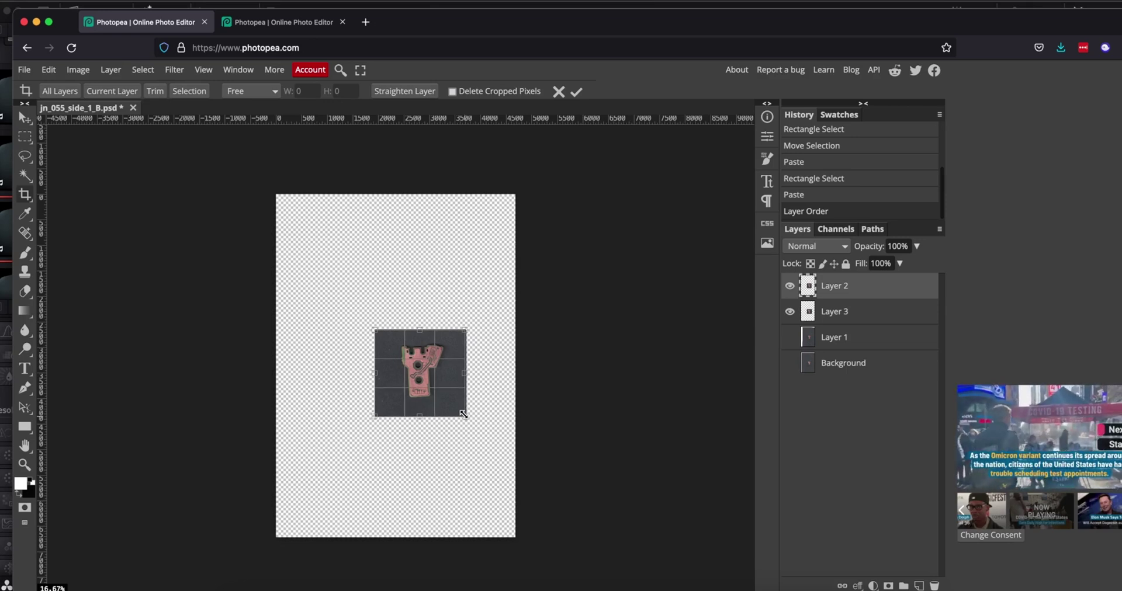
key("Return")
- Set Layer 2 to 50% opacity in its Blending Options
key("v")
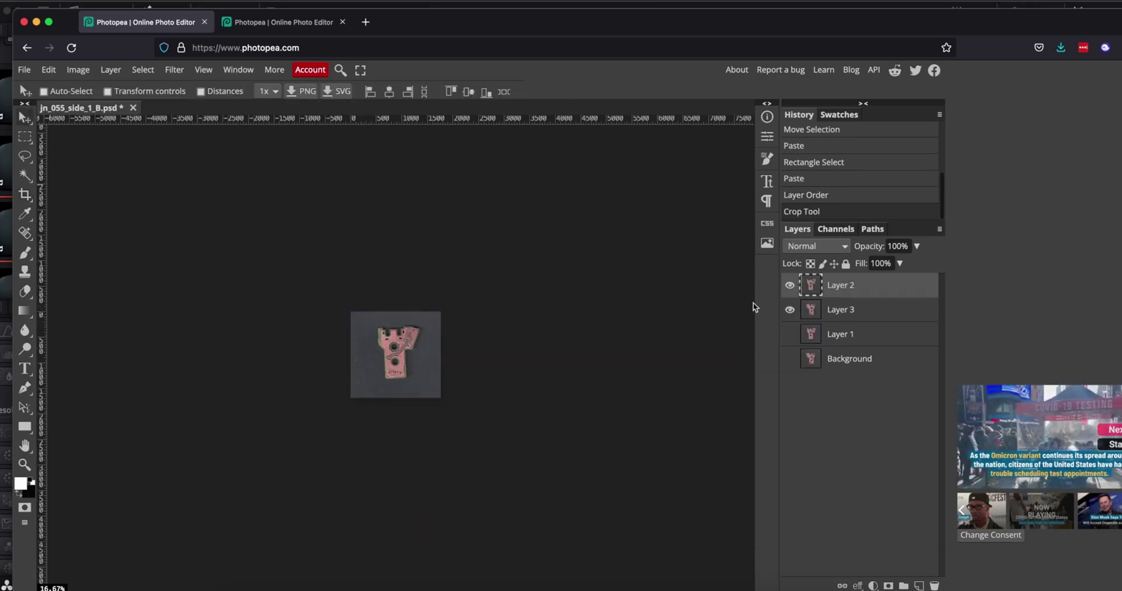
right_click(837, 294)
left_click(771, 258)
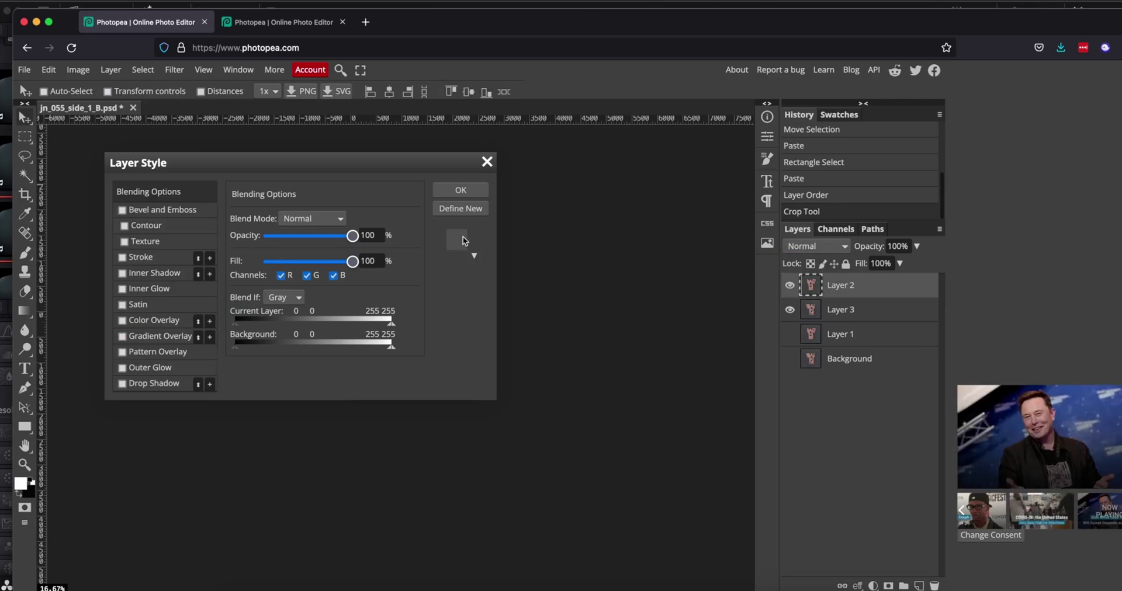
left_click(473, 191)
key("ctrl+0")
- Flip the top board layer horizontally and rotate it about 2° counter-clockwise to align
left_click(49, 70)
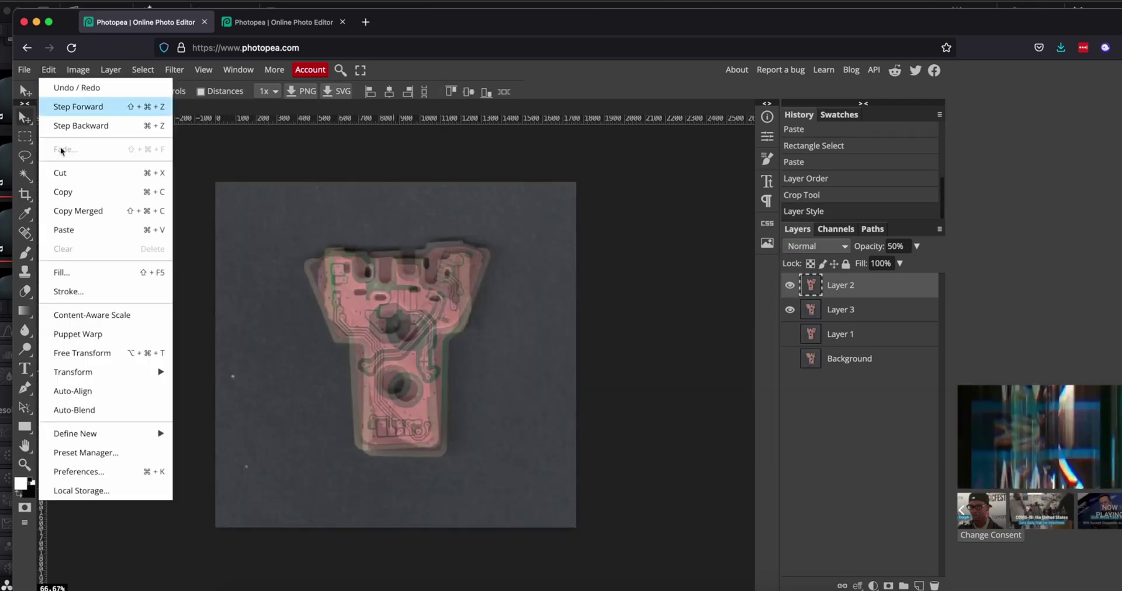
mouse_move(73, 371)
left_click(219, 555)
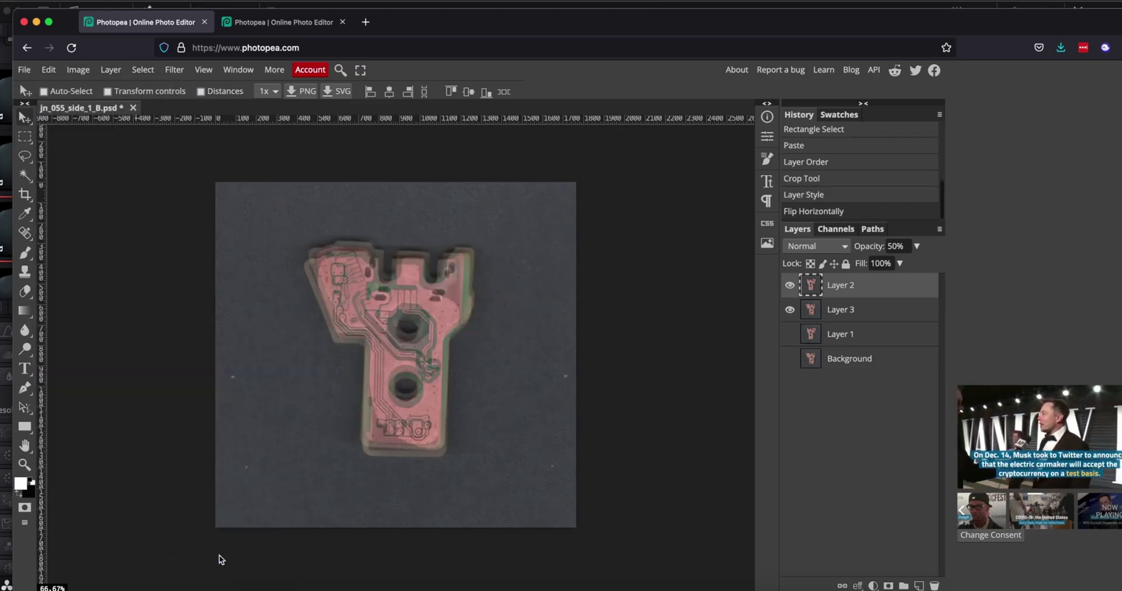
left_click(48, 70)
mouse_move(73, 373)
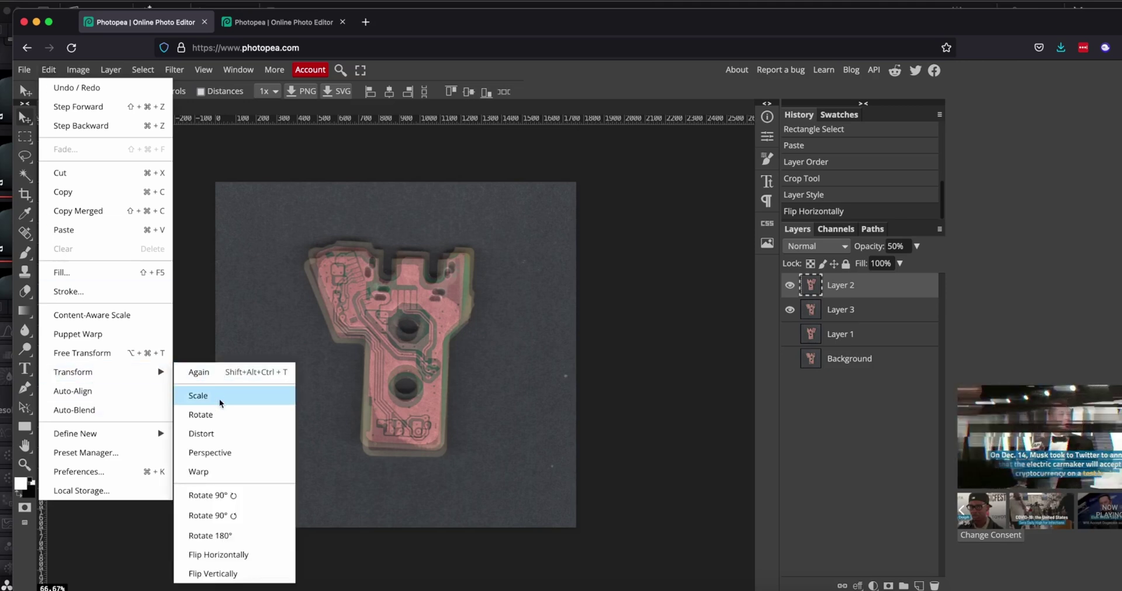
left_click(204, 415)
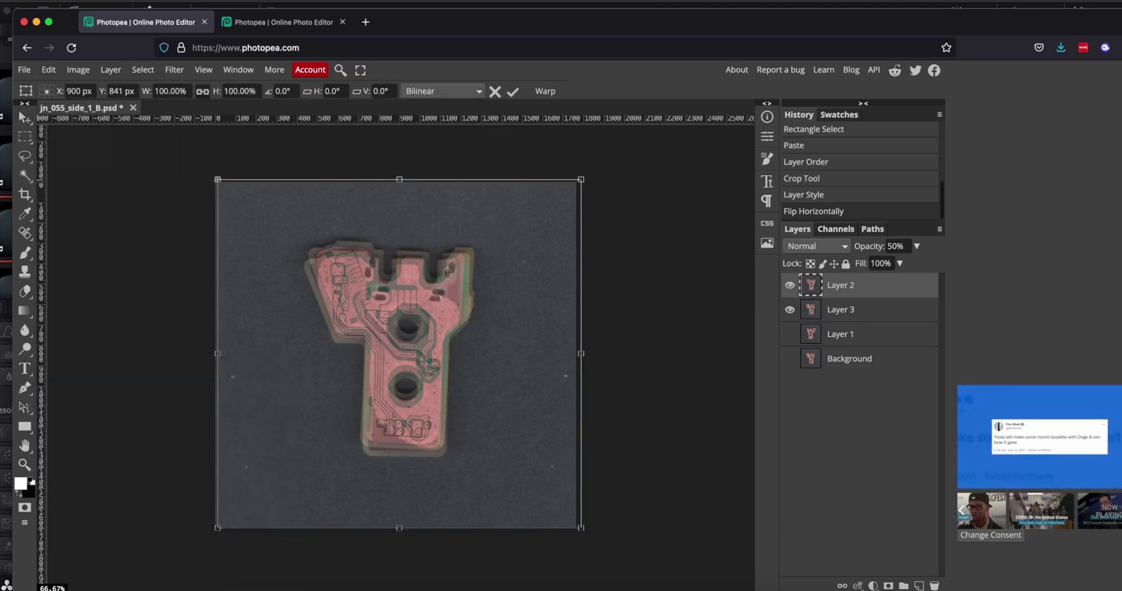
left_click_drag(211, 164, 203, 166)
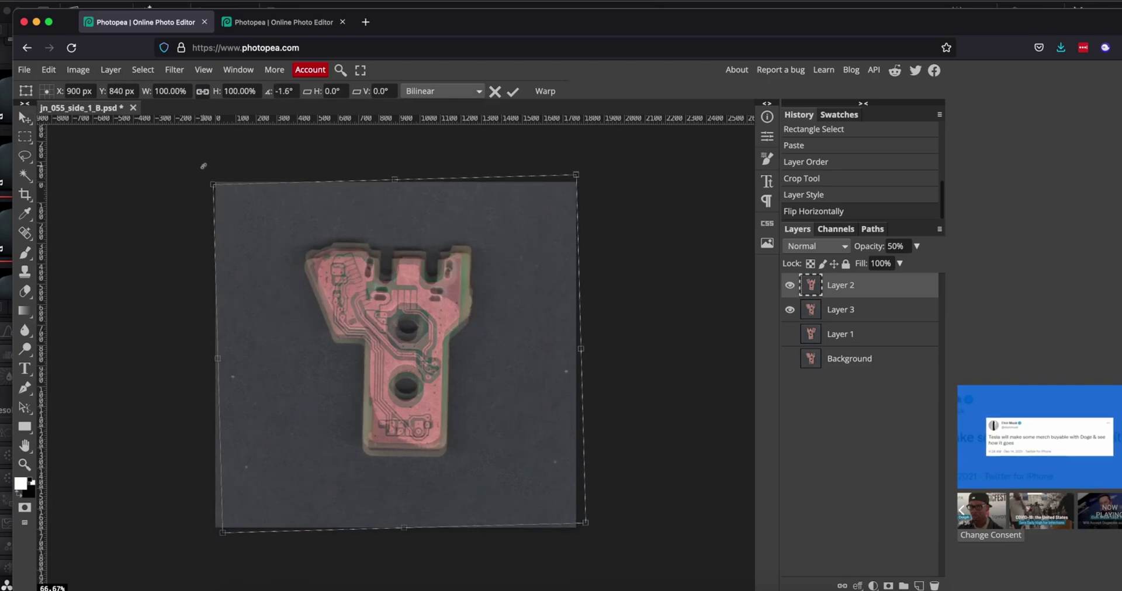
key("Return")
- Restore the top layer's opacity to 100% in Blending Options
right_click(850, 286)
left_click(747, 261)
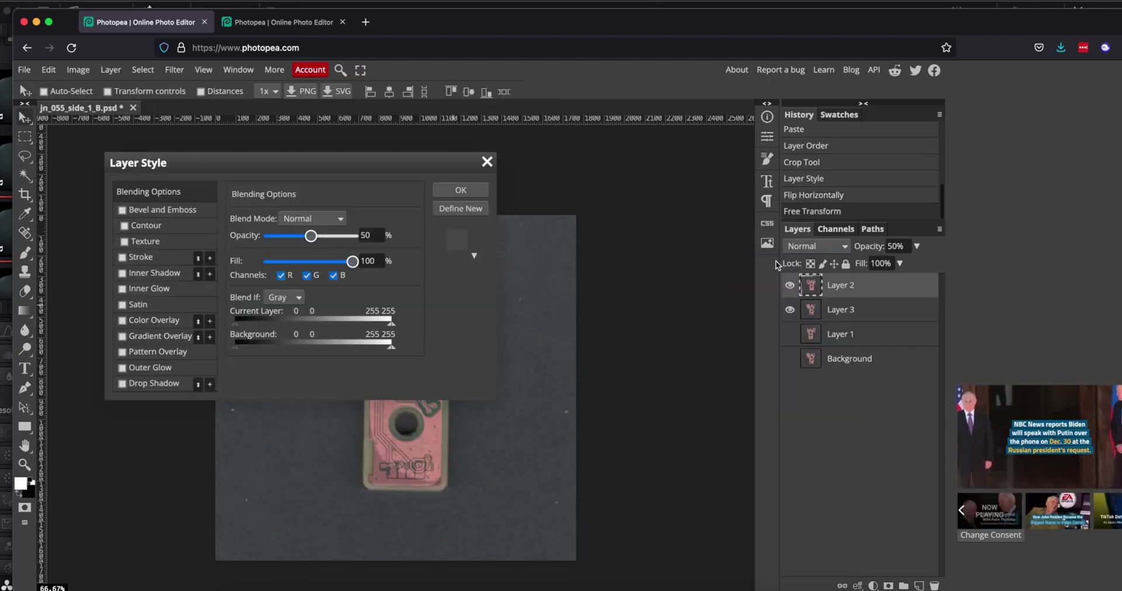
left_click_drag(311, 235, 425, 226)
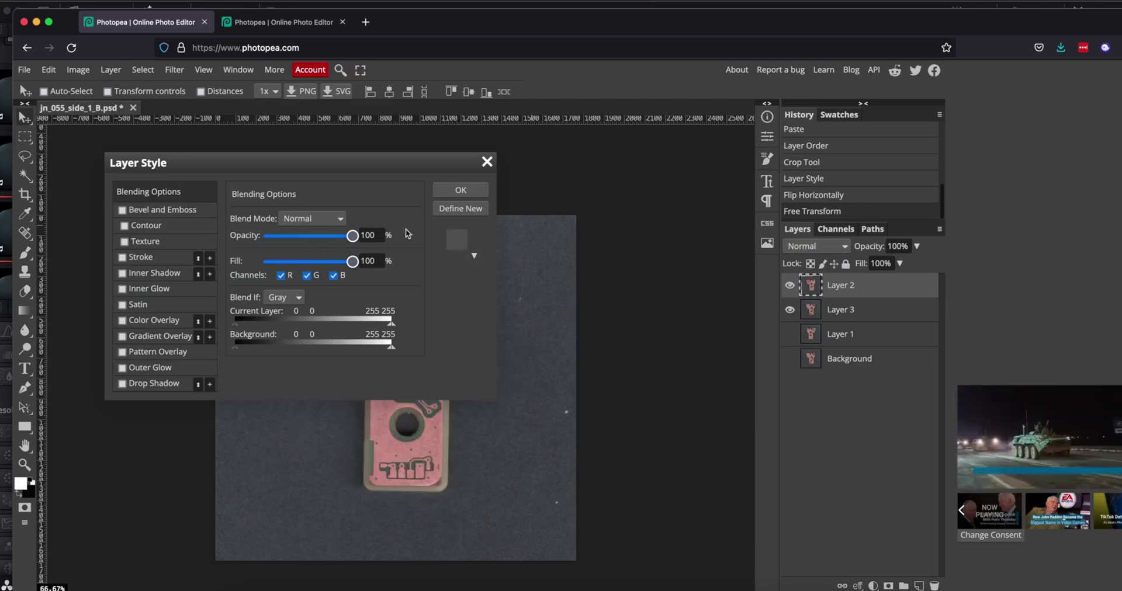
left_click(459, 191)
- Toggle the top layer's visibility repeatedly to compare it against the board beneath
left_click(790, 286)
left_click(790, 285)
left_click(790, 285)
left_click(790, 285)
left_click(792, 287)
left_click(792, 286)
left_click(792, 286)
left_click(792, 288)
left_click(793, 288)
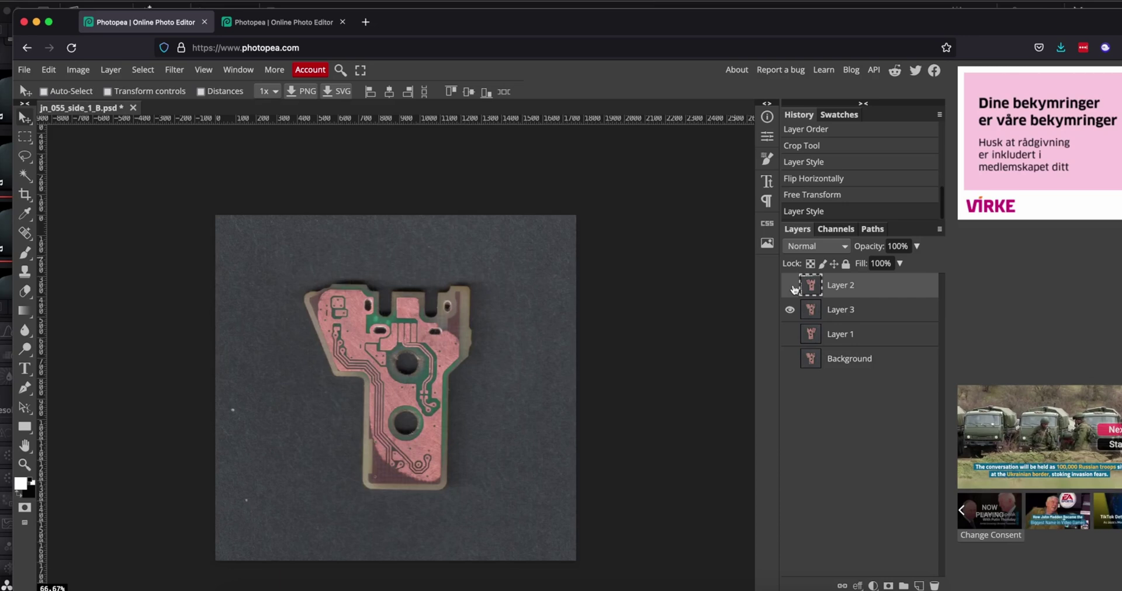
left_click(791, 286)
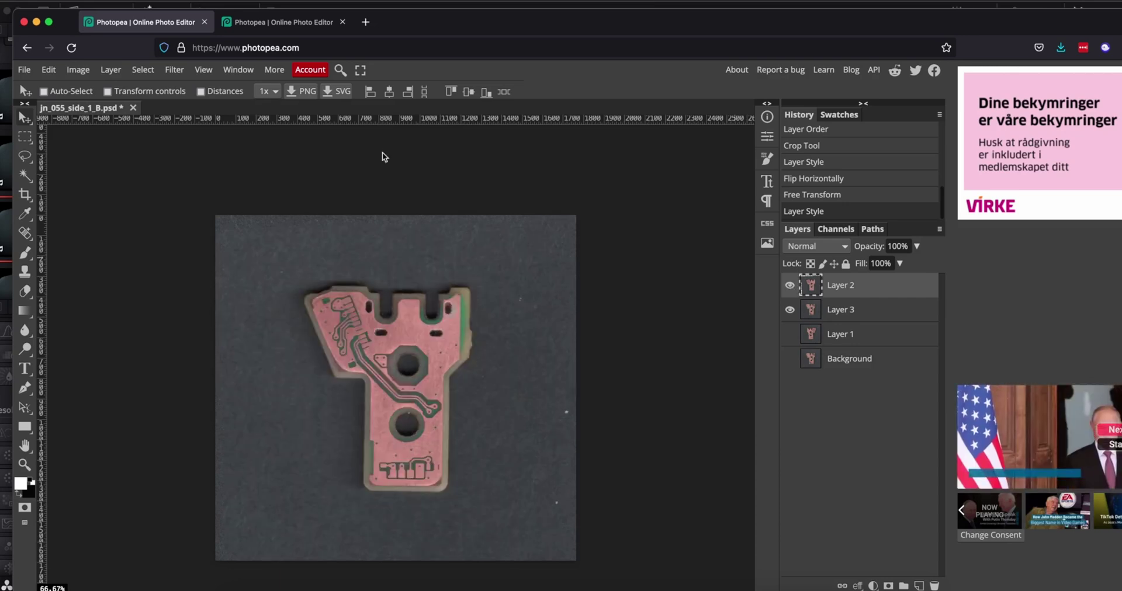
left_click(24, 69)
mouse_move(48, 249)
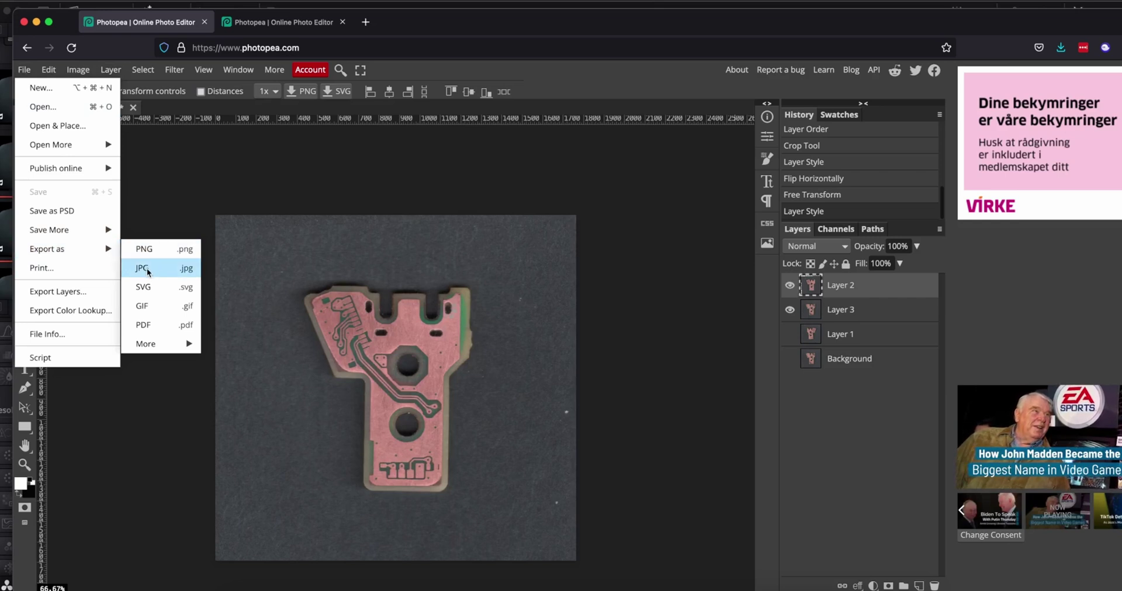
- Export jn_055_side_1_B.jpg at 100% JPG quality and save the downloaded file
left_click(146, 268)
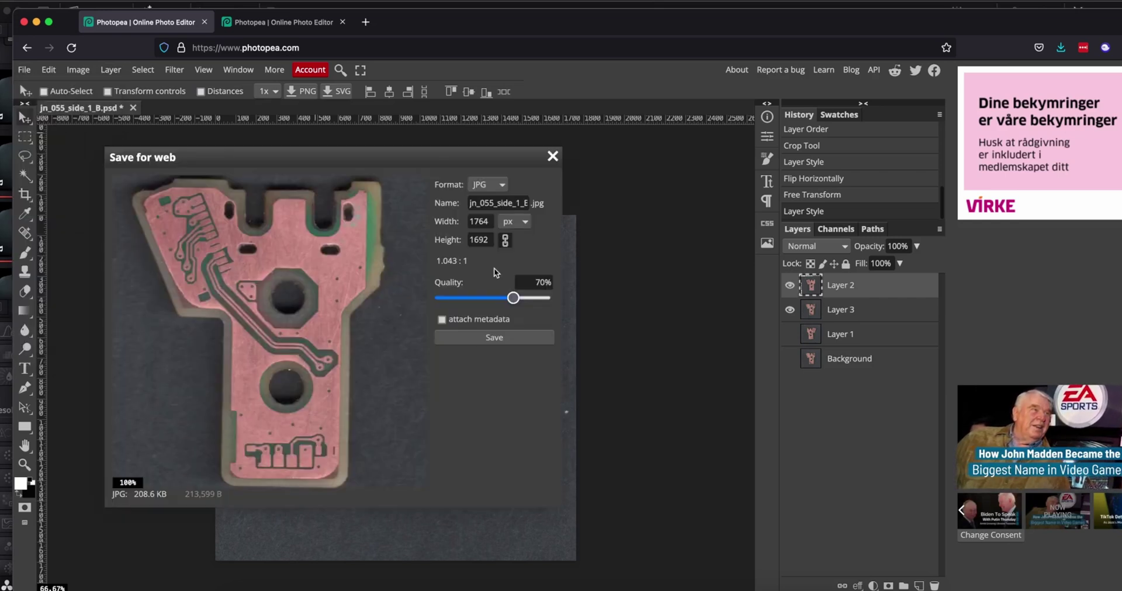
left_click_drag(514, 298, 528, 298)
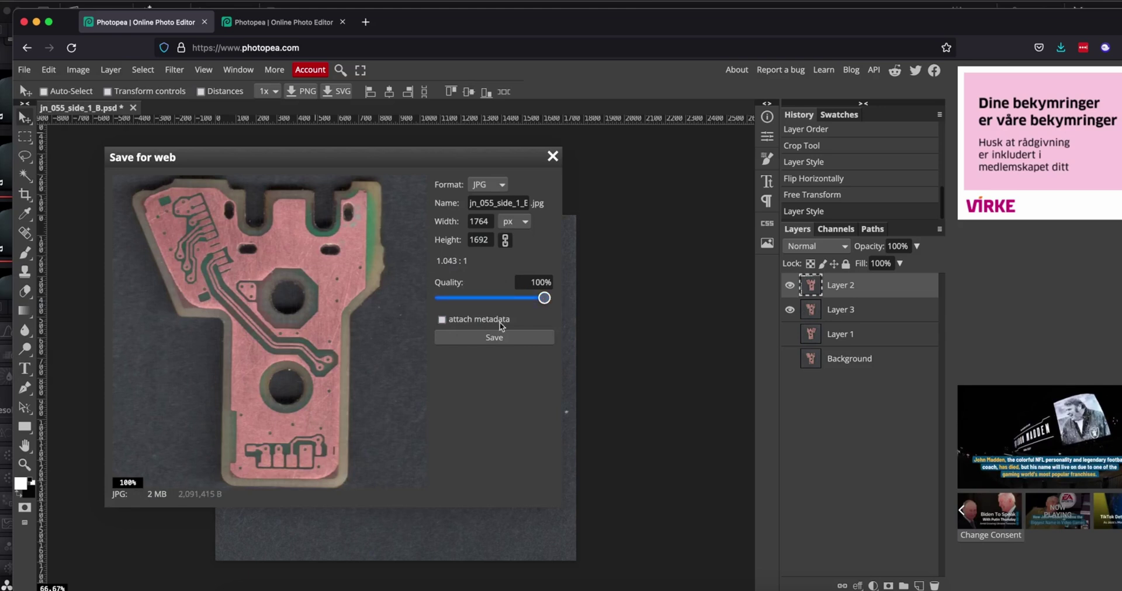
left_click(486, 341)
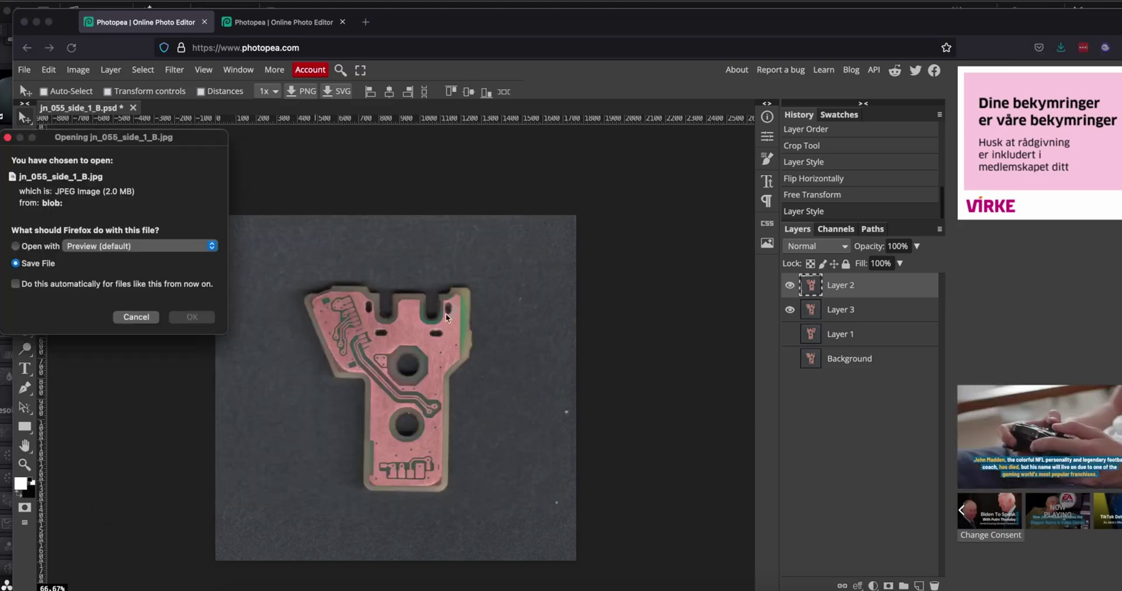
left_click(180, 320)
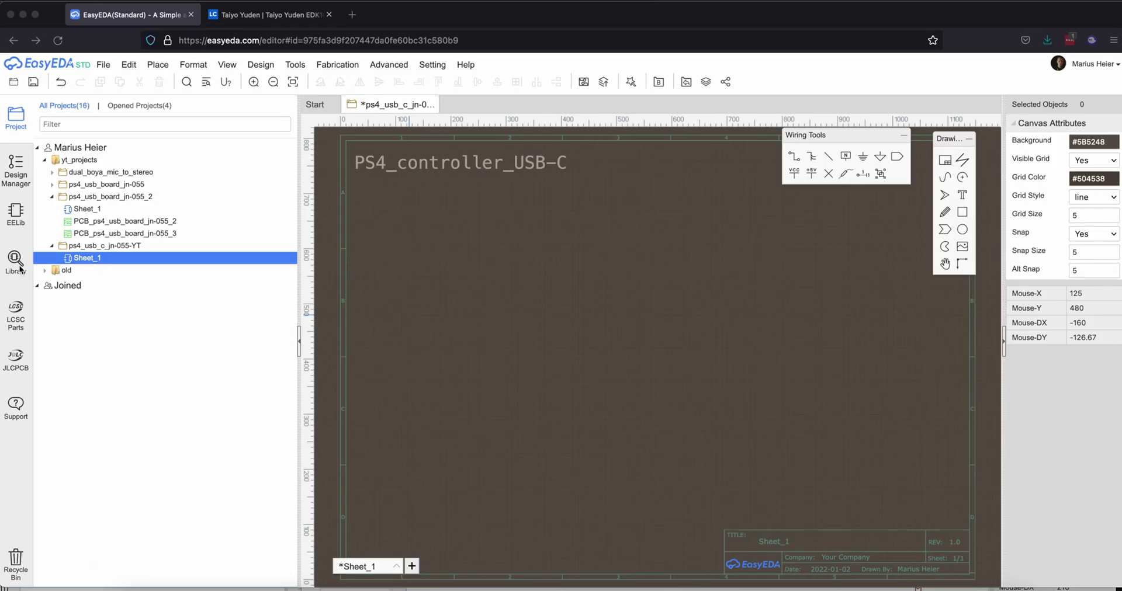
- Search the library for C163109 and place one 0603 fuse on the schematic
left_click(17, 263)
double_click(508, 183)
type("C163109")
left_click(729, 183)
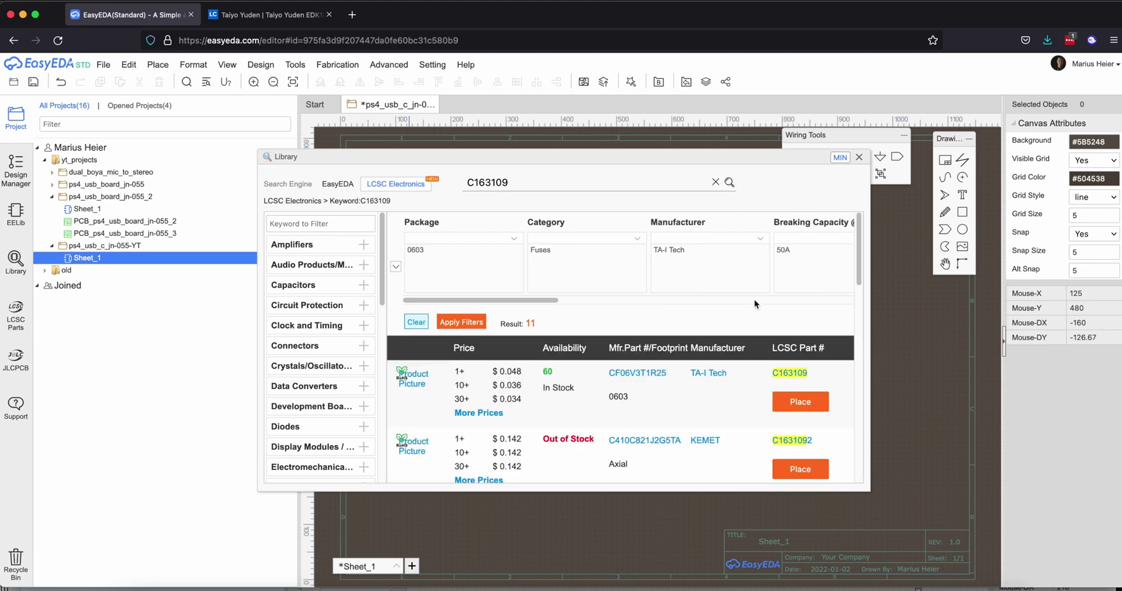
left_click(805, 403)
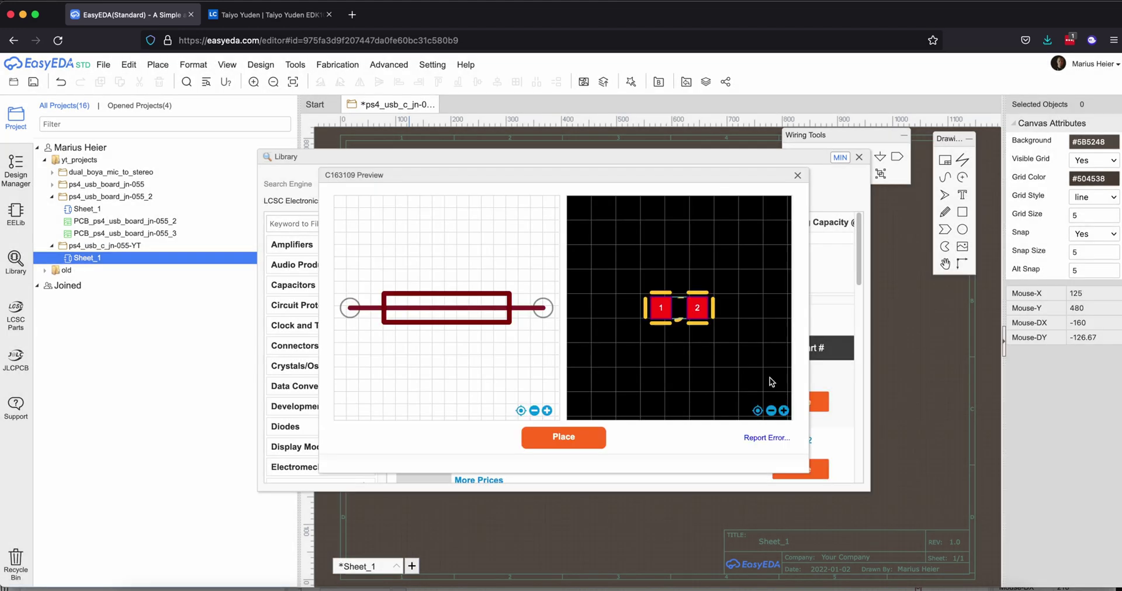
left_click(561, 438)
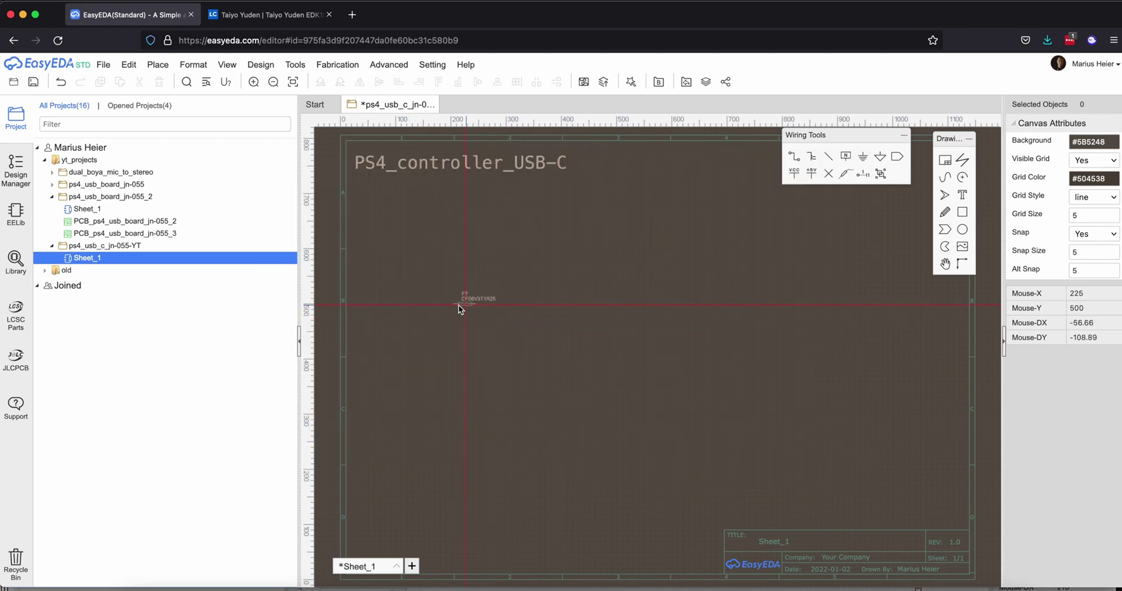
left_click(466, 303)
key("Escape")
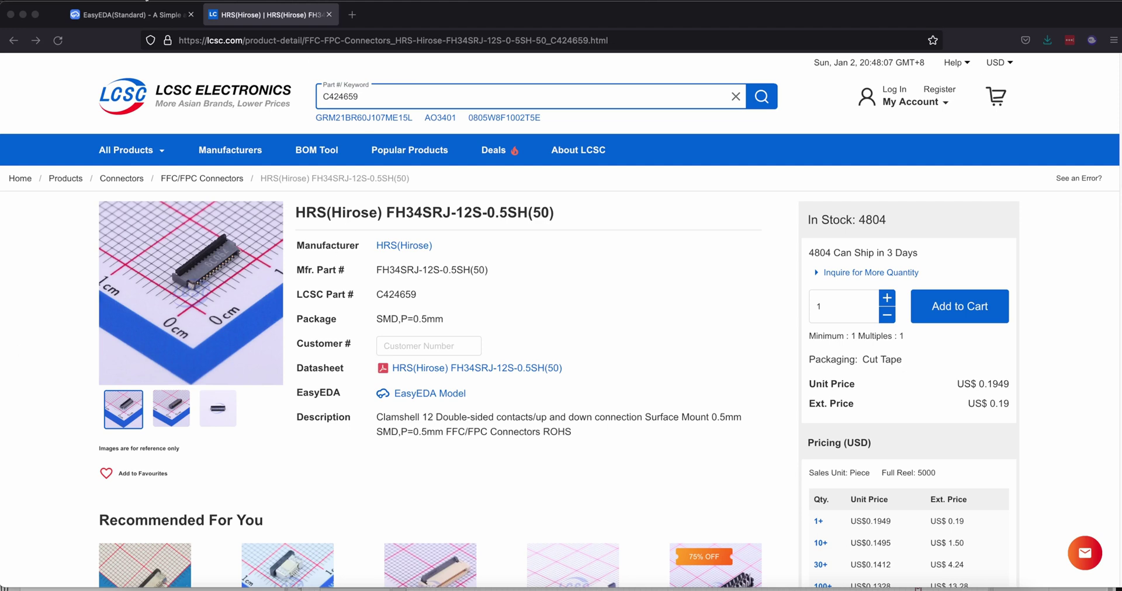
- Search the library for C424659 and place the Hirose FH34SRJ-12S connector on the schematic
left_click(135, 15)
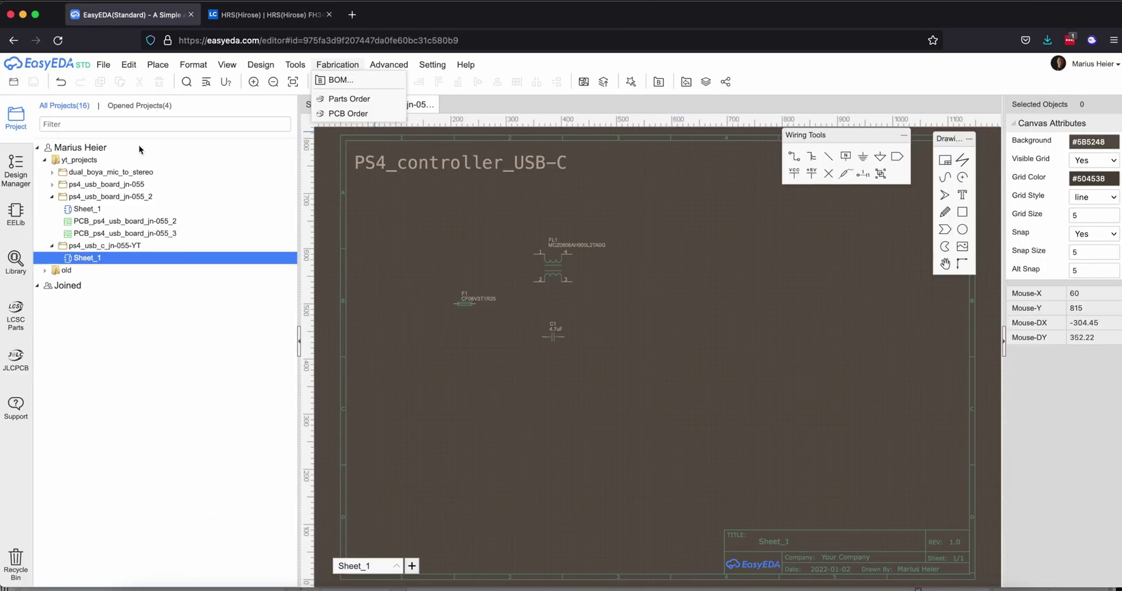
left_click(16, 263)
double_click(558, 182)
type("C424659")
key("Return")
left_click(815, 406)
left_click(567, 446)
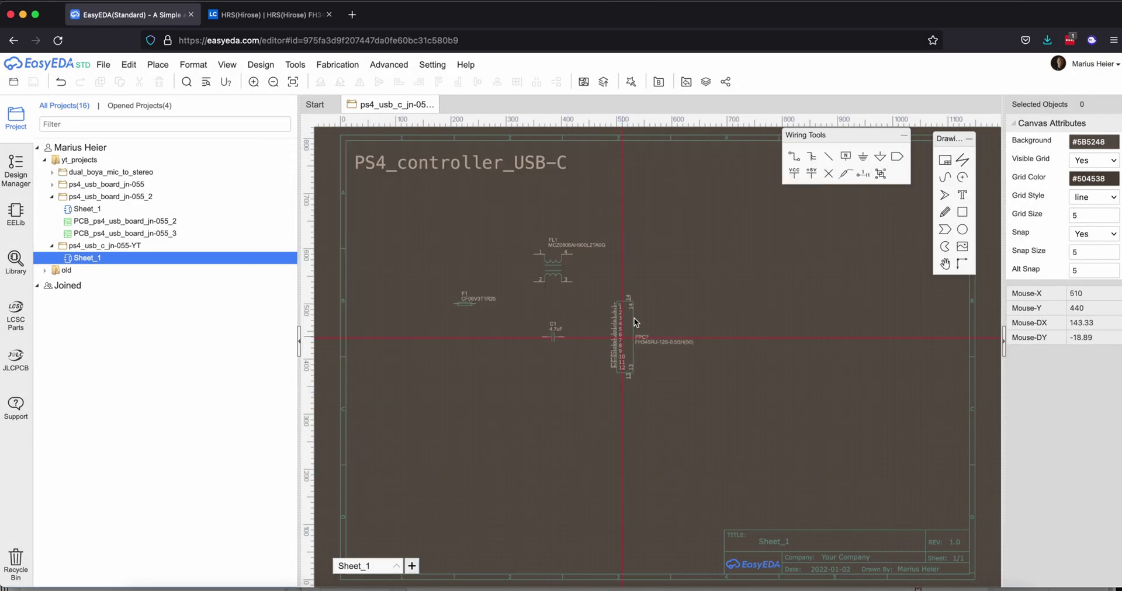
left_click(692, 315)
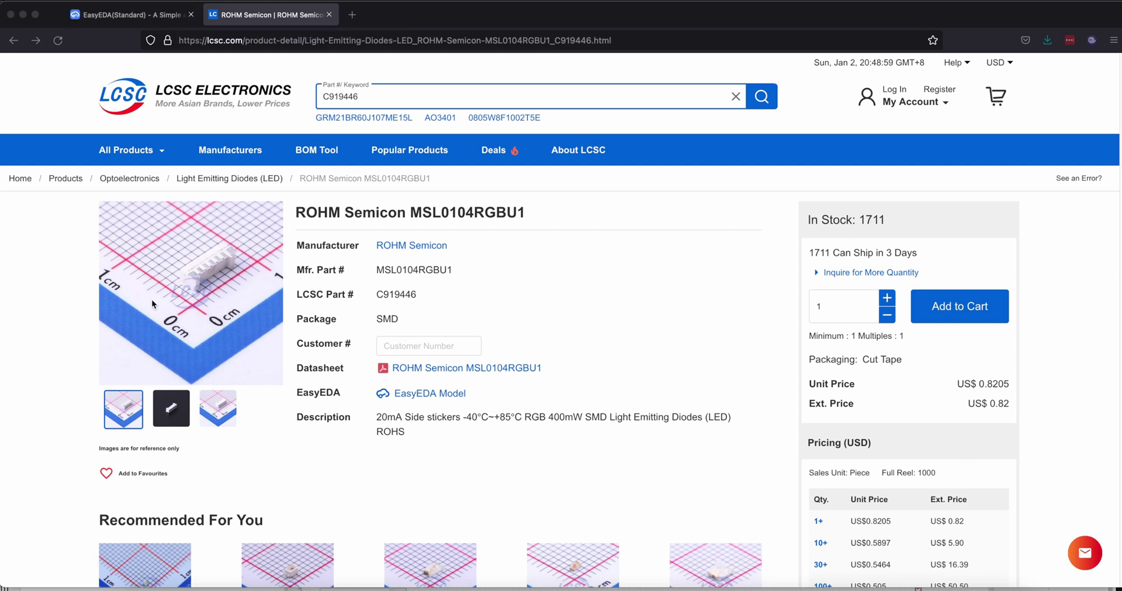
- Browse the LCSC product photos of the ROHM RGB LED
left_click(172, 425)
left_click(174, 420)
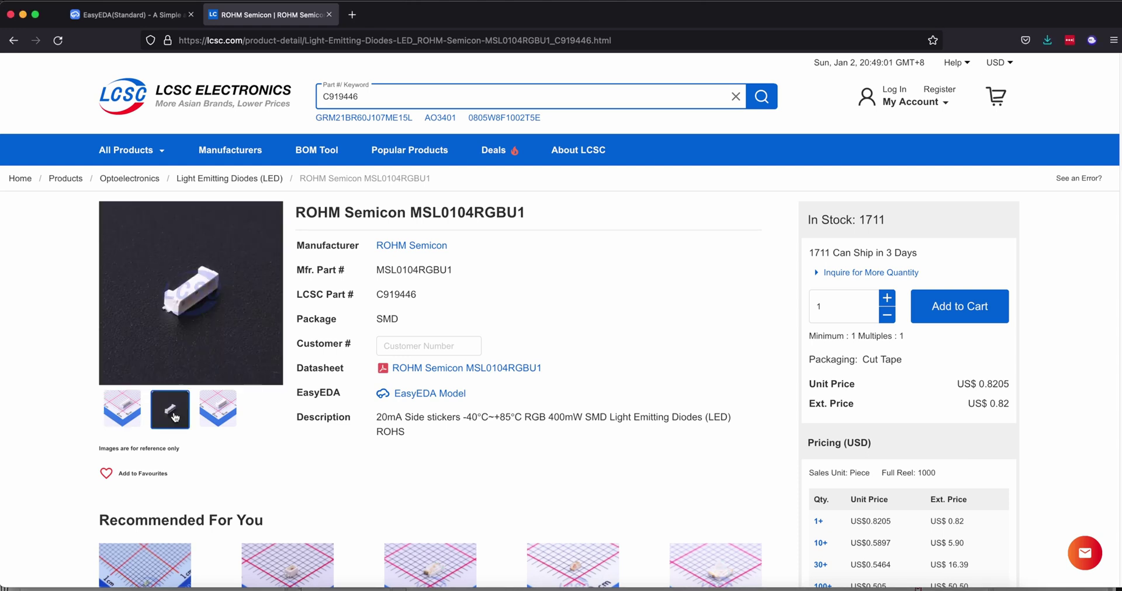
left_click(229, 409)
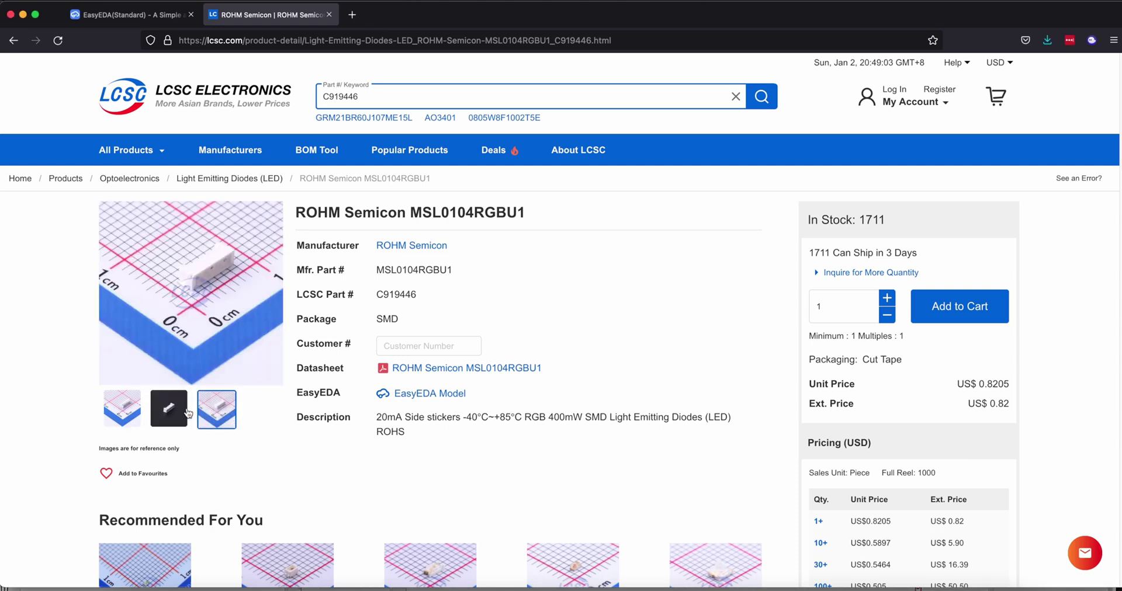
- Search C919446 and place the RGB LED on the schematic right of FPC1
left_click(125, 407)
left_click(137, 15)
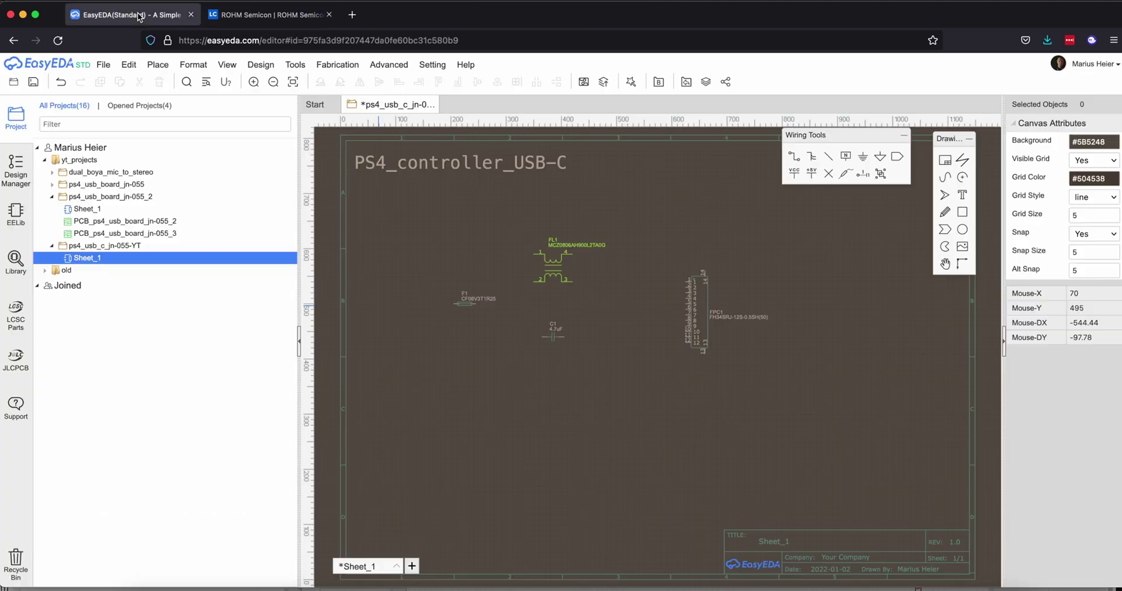
left_click(16, 260)
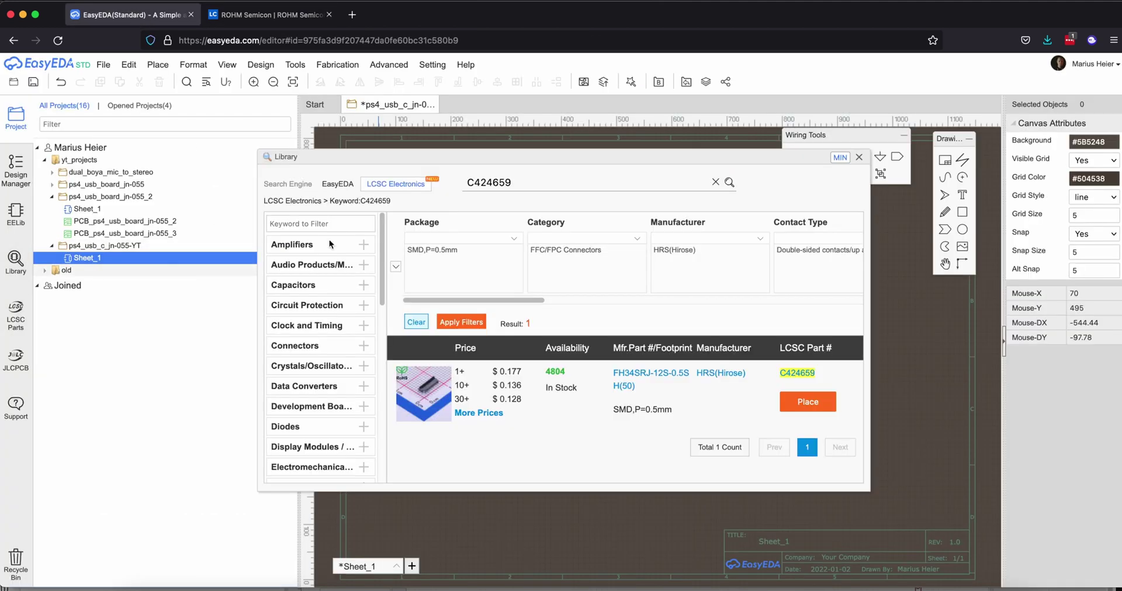
double_click(518, 186)
type("C919446")
left_click(730, 183)
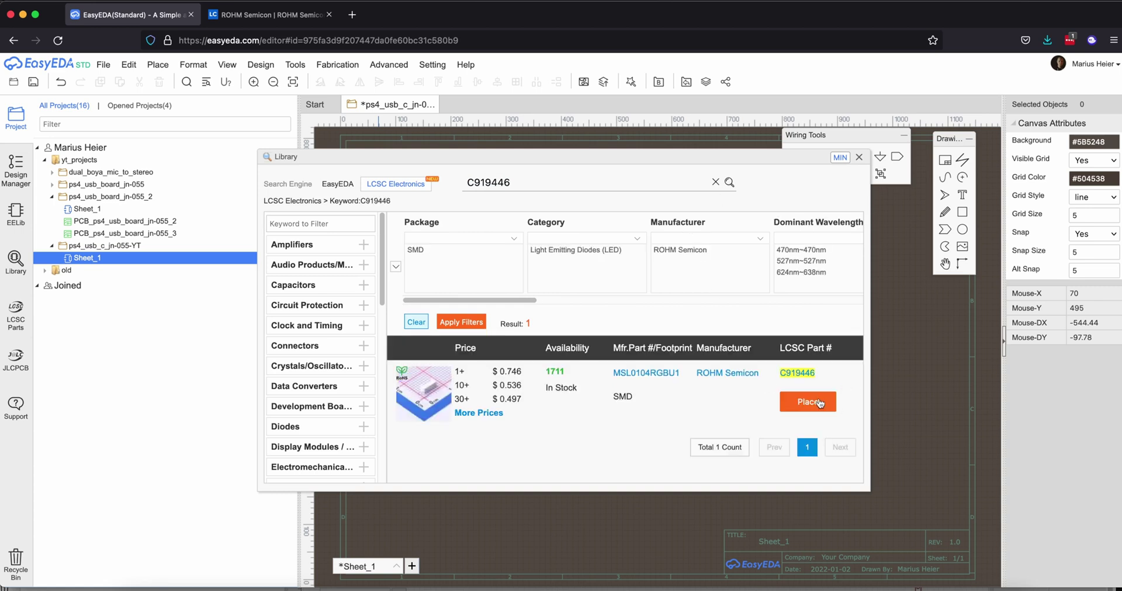
left_click(812, 403)
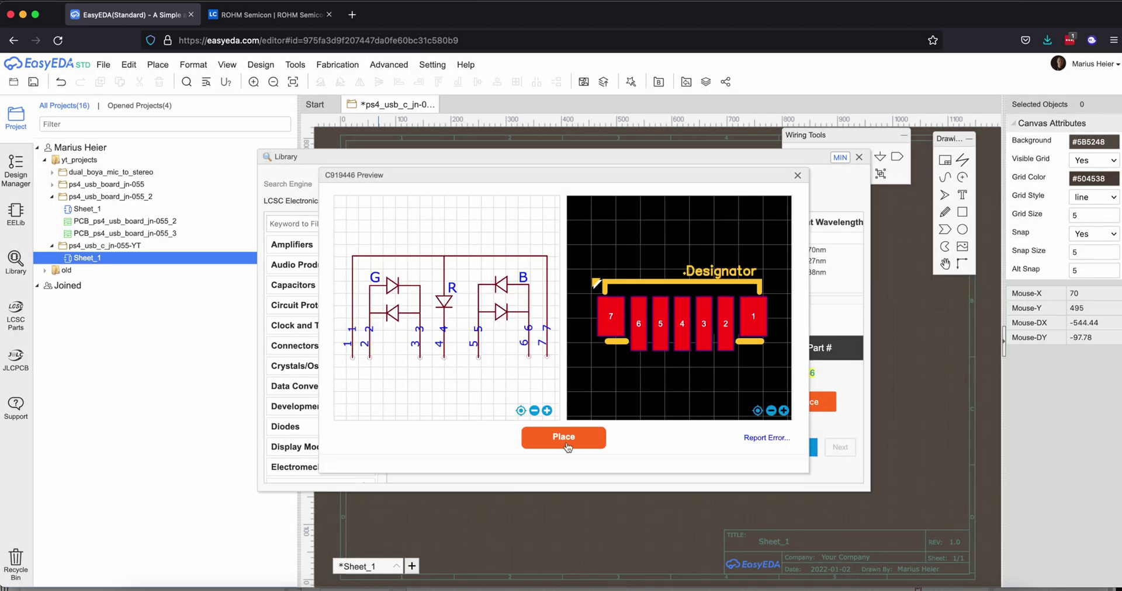
left_click(564, 439)
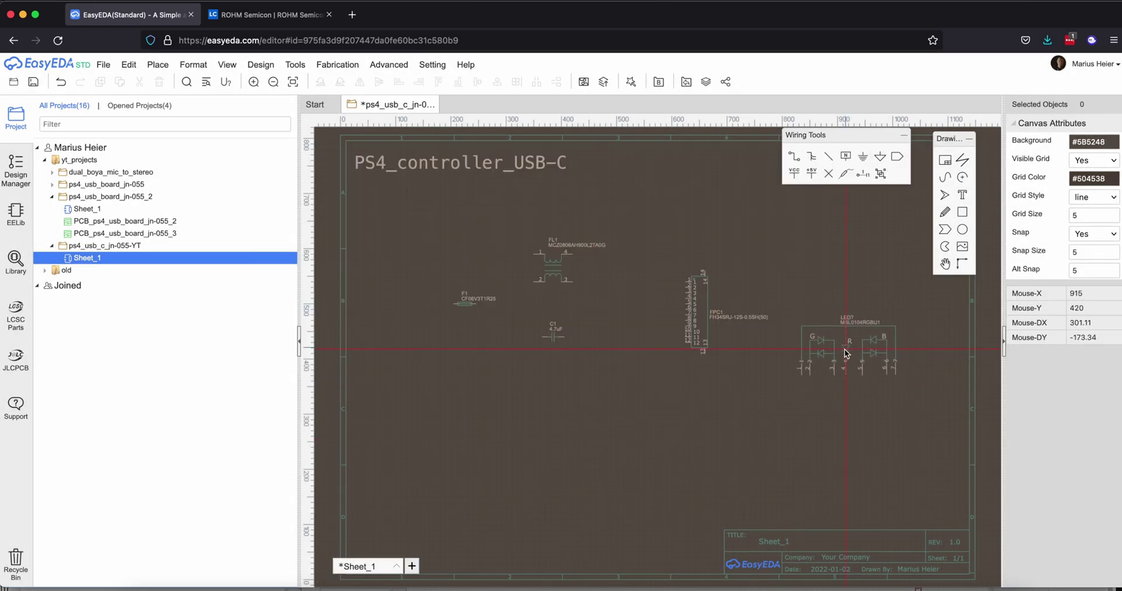
left_click(845, 348)
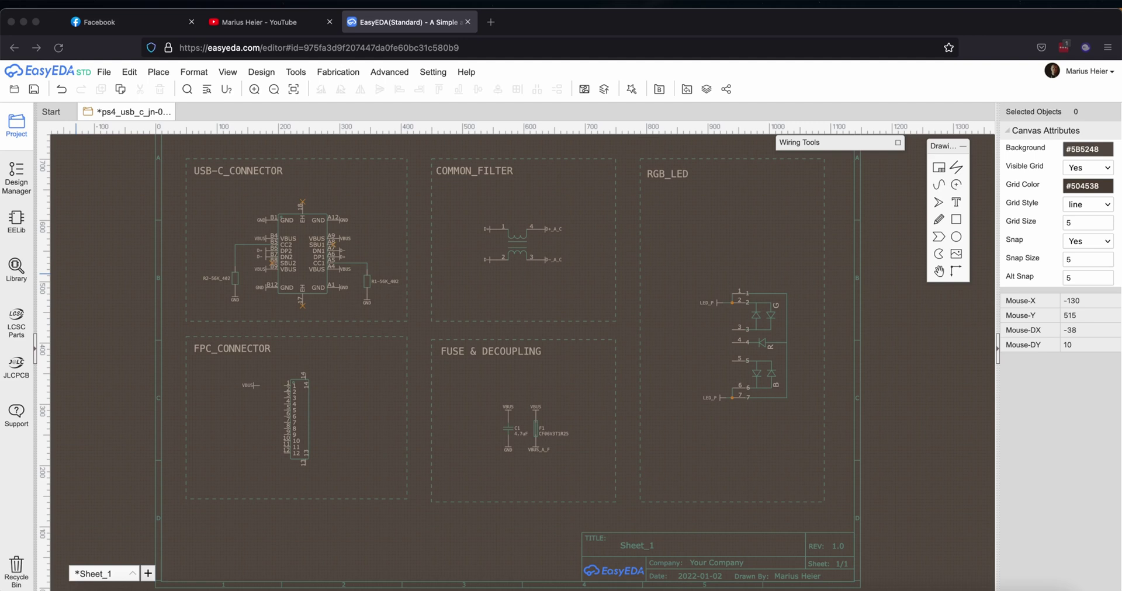
left_click(256, 385)
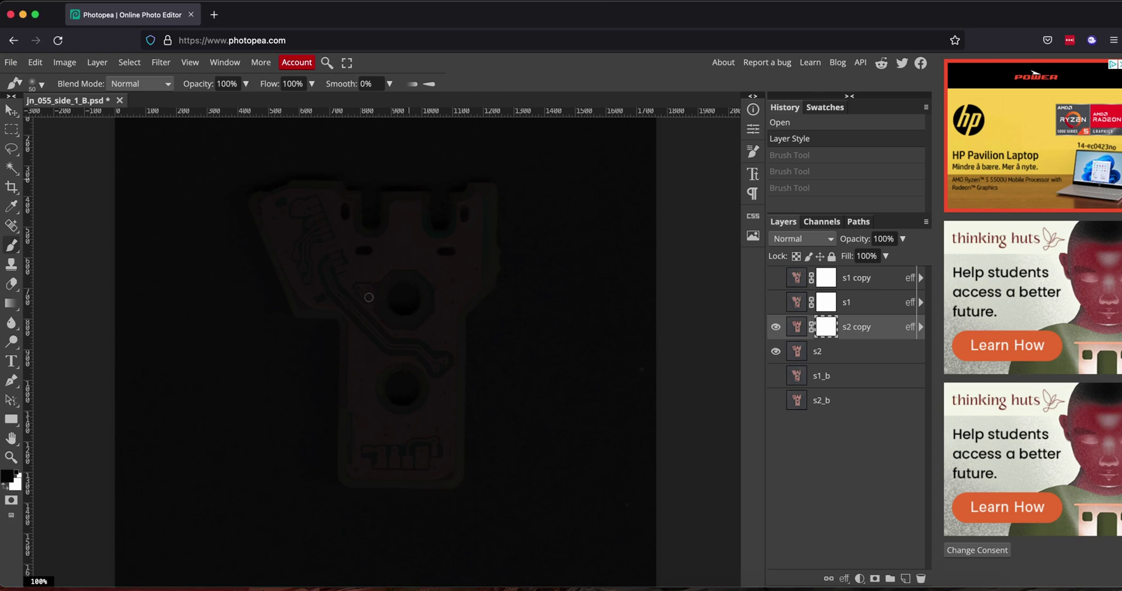
- Brush highlight strokes along a trace near the board's top-left on the mask
left_click_drag(369, 297, 320, 205)
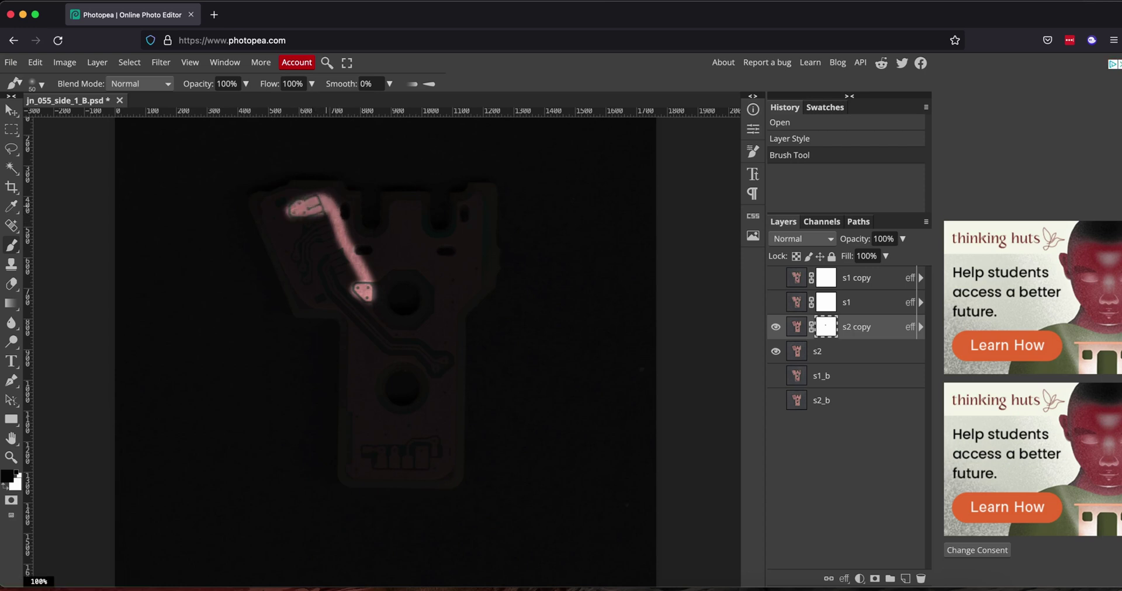
left_click_drag(320, 206, 346, 210)
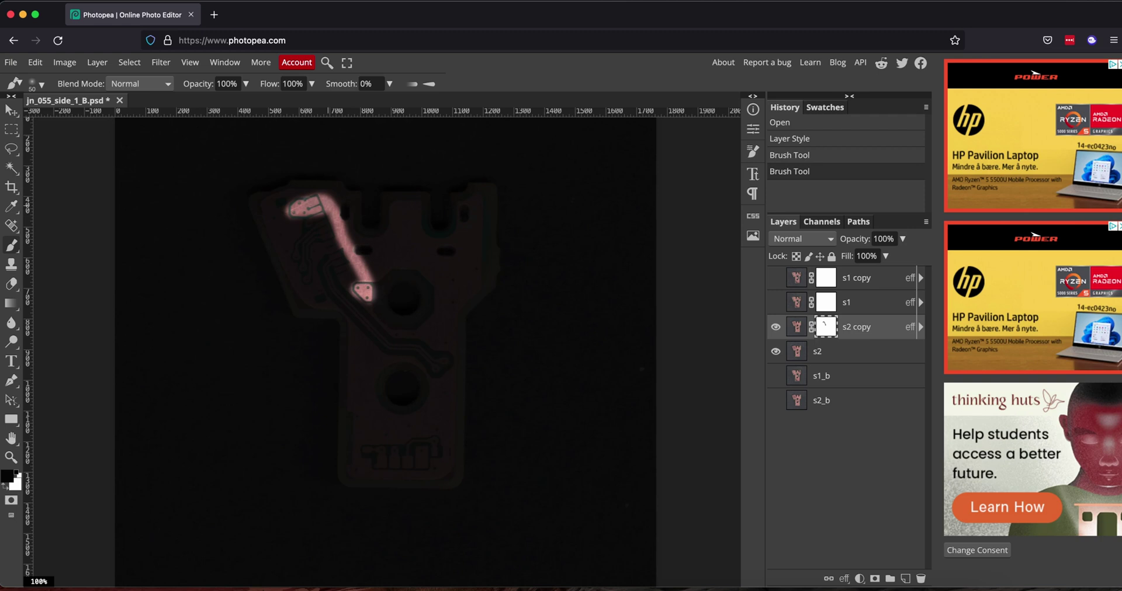
left_click_drag(306, 224, 322, 215)
left_click(367, 168)
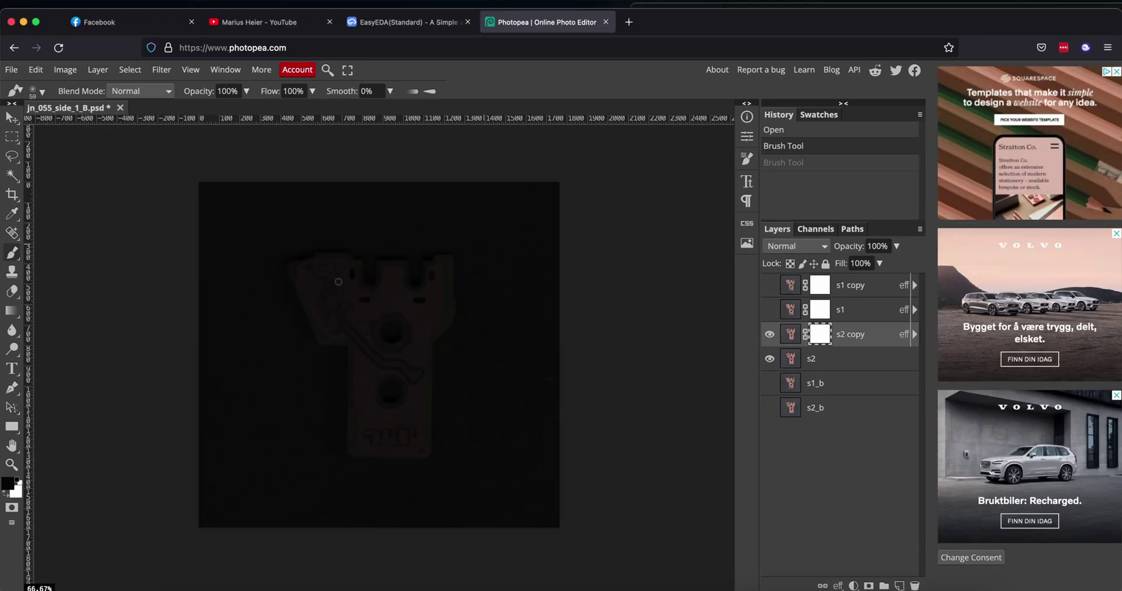
mouse_move(337, 282)
left_mouse_down()
mouse_move(325, 318)
mouse_move(337, 300)
left_mouse_up()
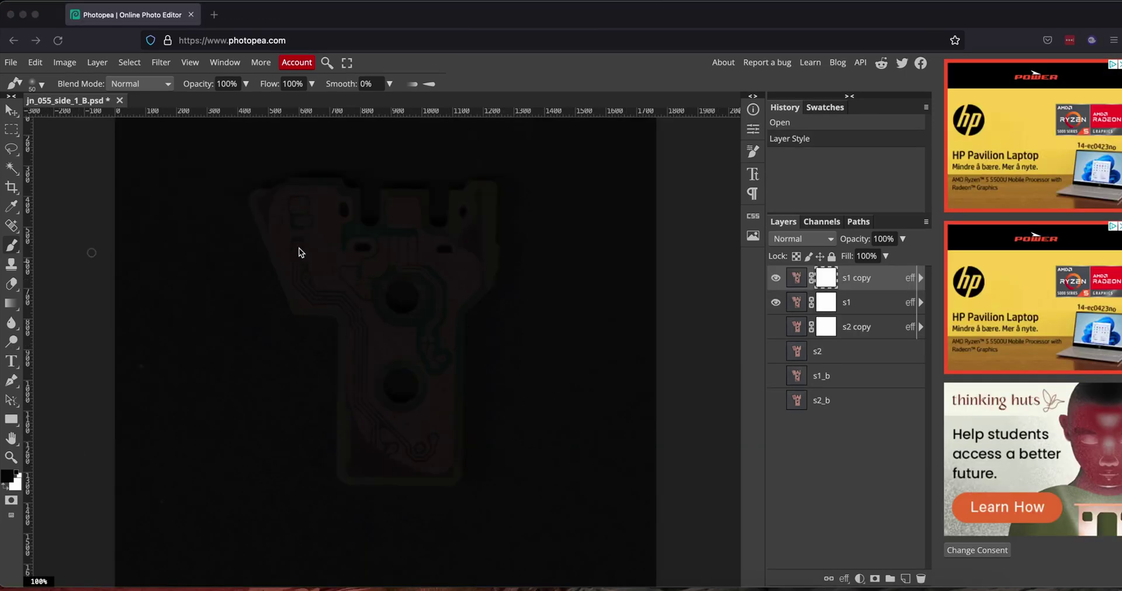
- Brush a long highlight down the trace to its lower end on the s1 copy mask
left_click(298, 248)
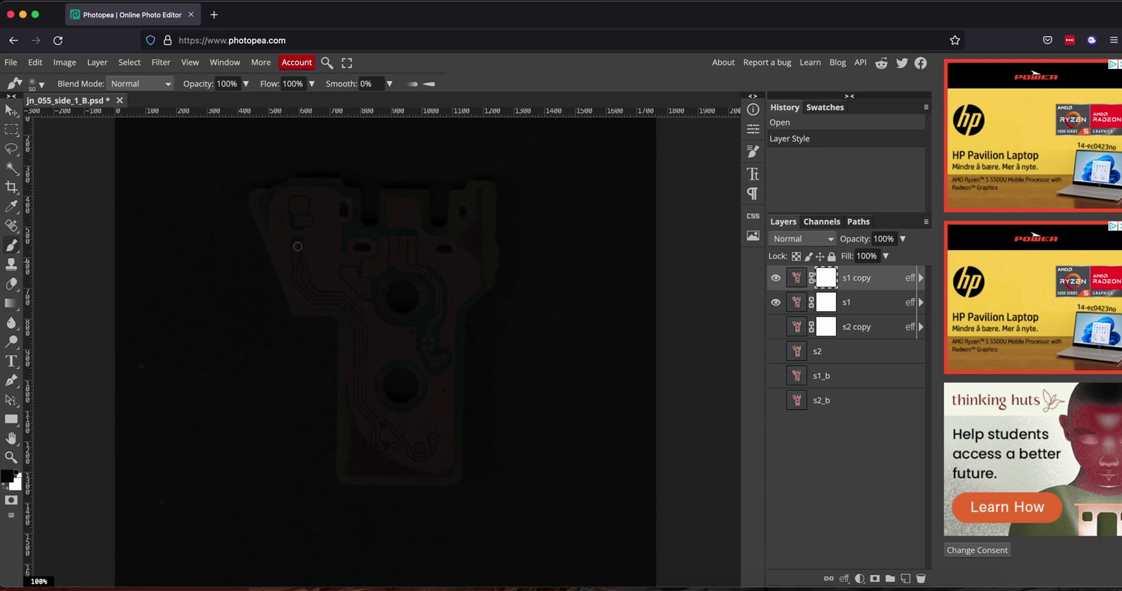
mouse_move(296, 246)
left_mouse_down()
mouse_move(314, 300)
mouse_move(339, 307)
mouse_move(352, 333)
mouse_move(368, 459)
mouse_move(395, 448)
mouse_move(380, 448)
mouse_move(354, 409)
mouse_move(363, 327)
mouse_move(301, 264)
mouse_move(310, 283)
mouse_move(354, 306)
left_mouse_up()
mouse_move(365, 386)
left_mouse_down()
mouse_move(373, 450)
mouse_move(396, 446)
left_mouse_up()
mouse_move(369, 404)
left_mouse_down()
mouse_move(418, 465)
mouse_move(438, 459)
mouse_move(433, 432)
left_mouse_up()
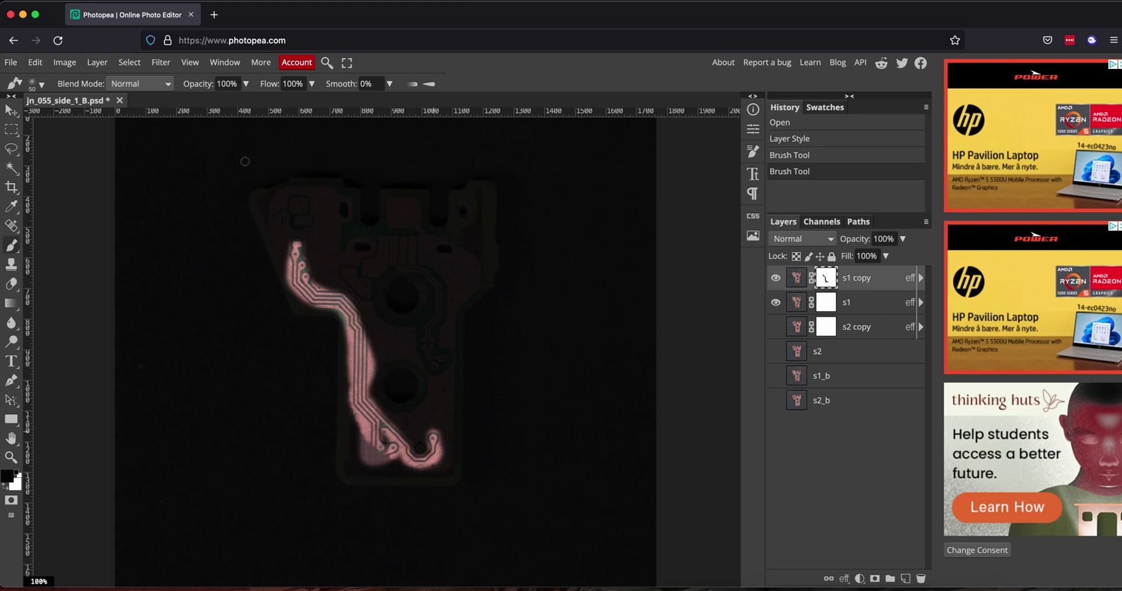
- Undo the trace highlight, step forward once, and dab the top-left pad
key("ctrl+z")
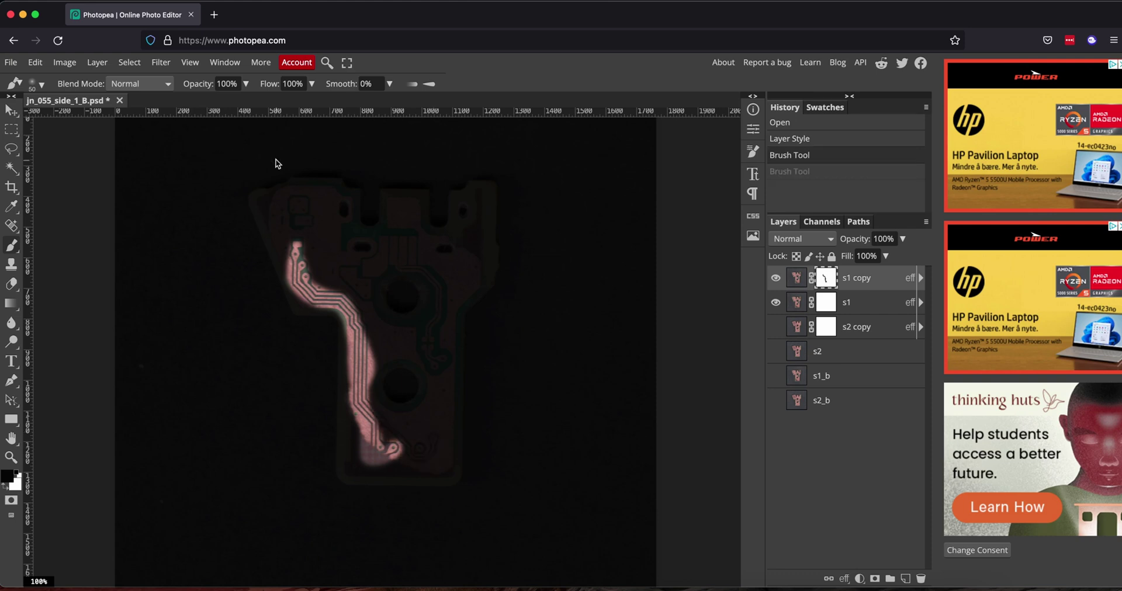
key("ctrl+z")
key("ctrl+z")
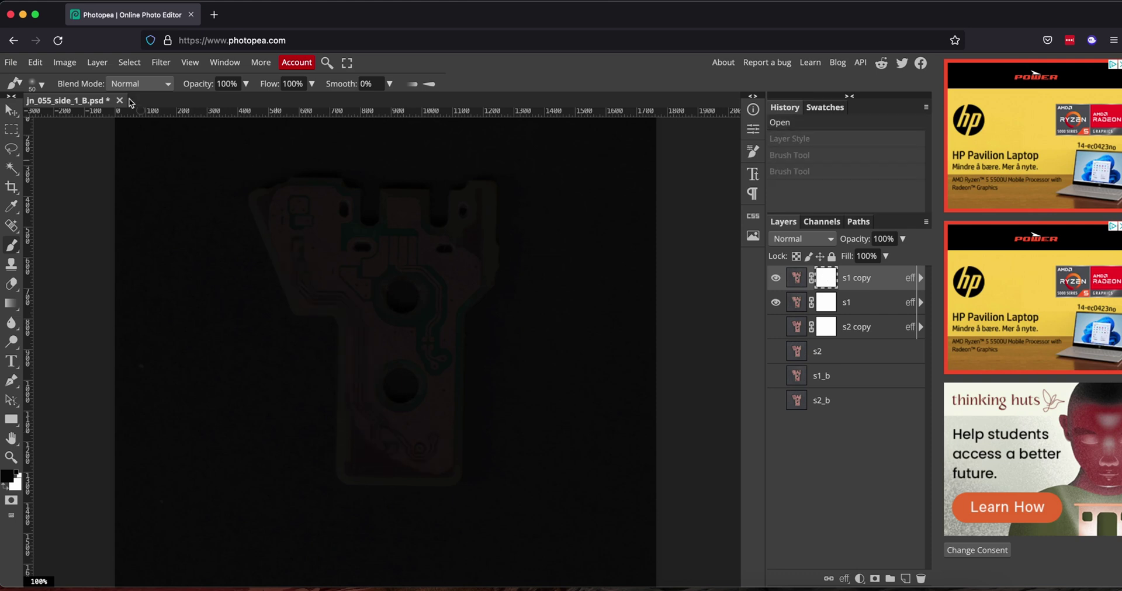
left_click(66, 63)
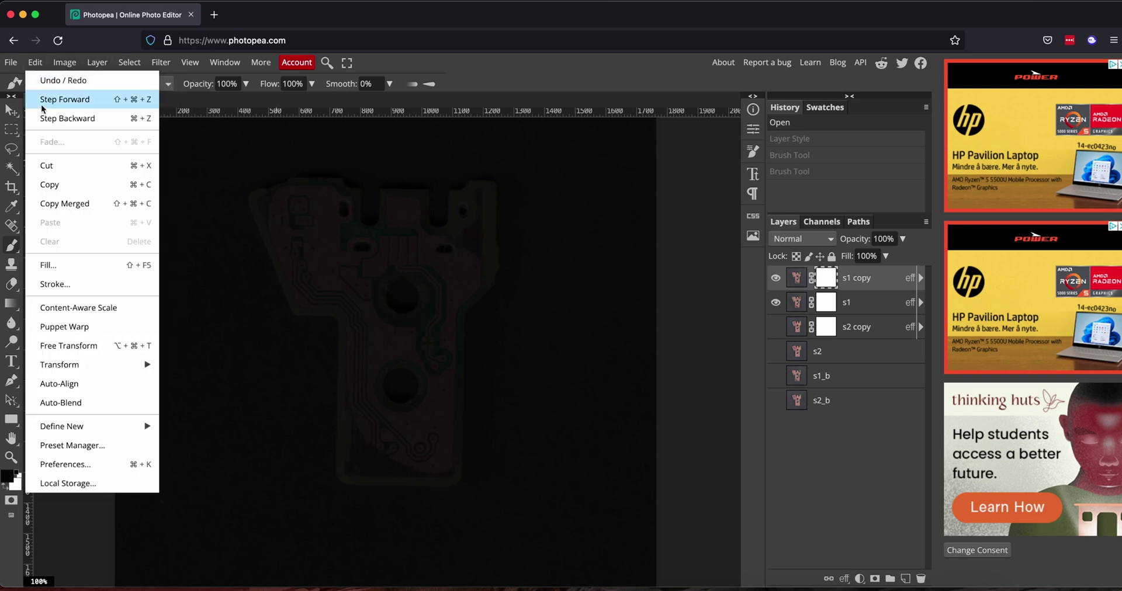
left_click(42, 104)
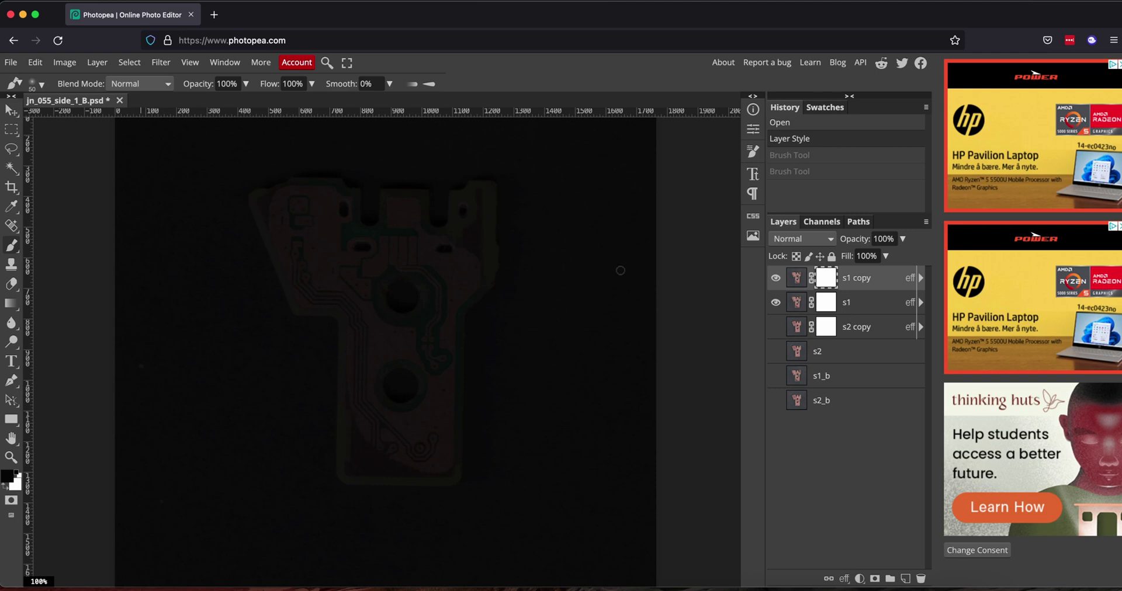
left_click_drag(304, 203, 297, 204)
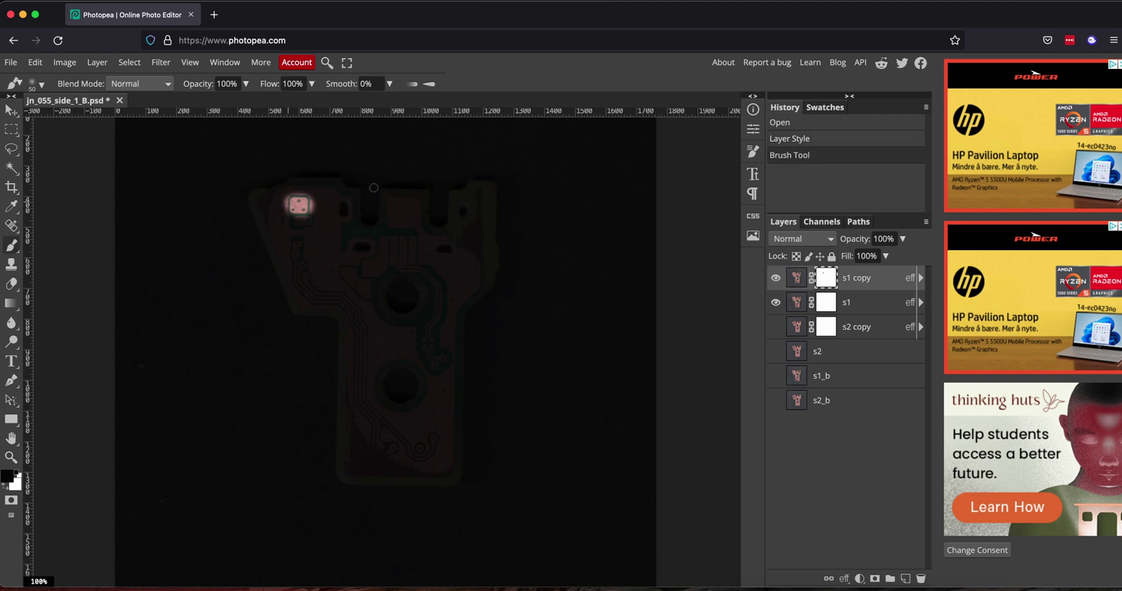
- Try short highlight strokes on several central traces, undoing each one
key("ctrl+z")
mouse_move(315, 222)
left_mouse_down()
mouse_move(295, 223)
mouse_move(321, 214)
left_mouse_up()
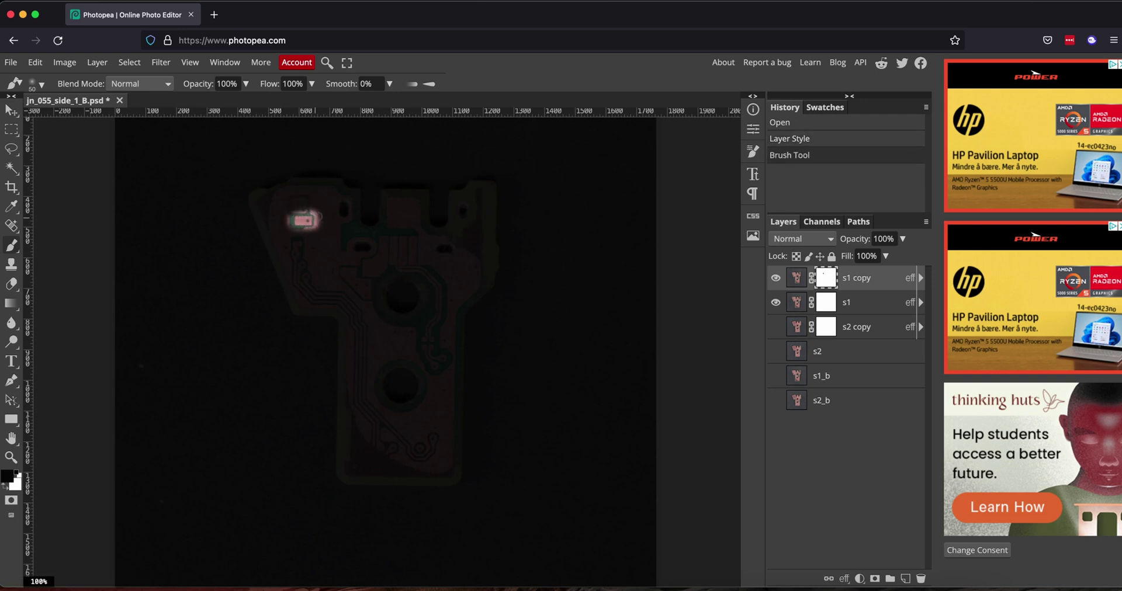
key("ctrl+z")
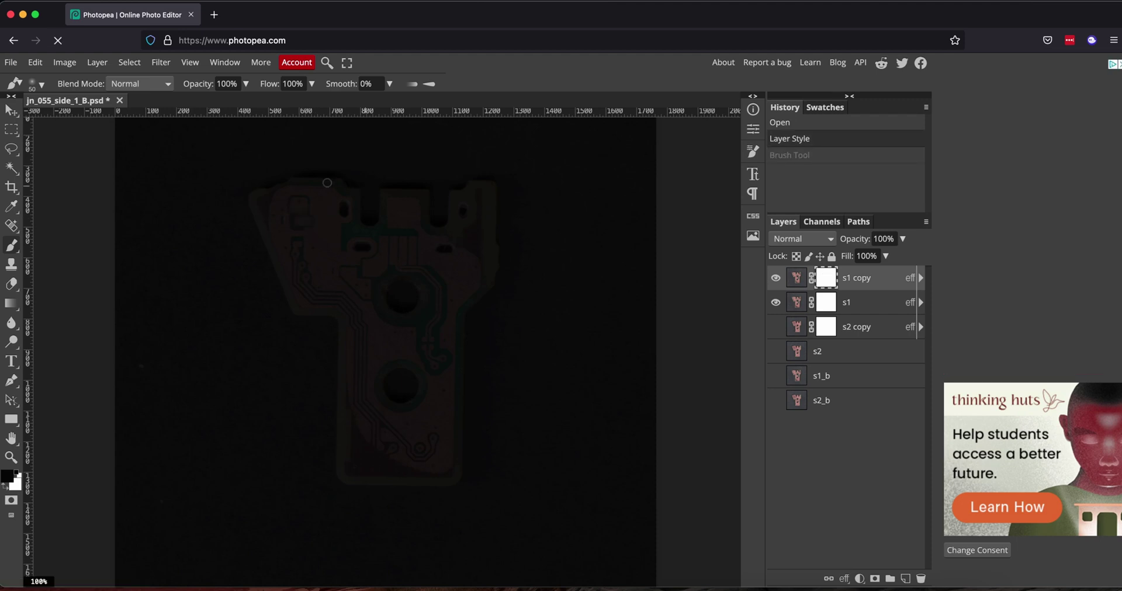
mouse_move(368, 289)
left_mouse_down()
mouse_move(346, 271)
mouse_move(368, 295)
left_mouse_up()
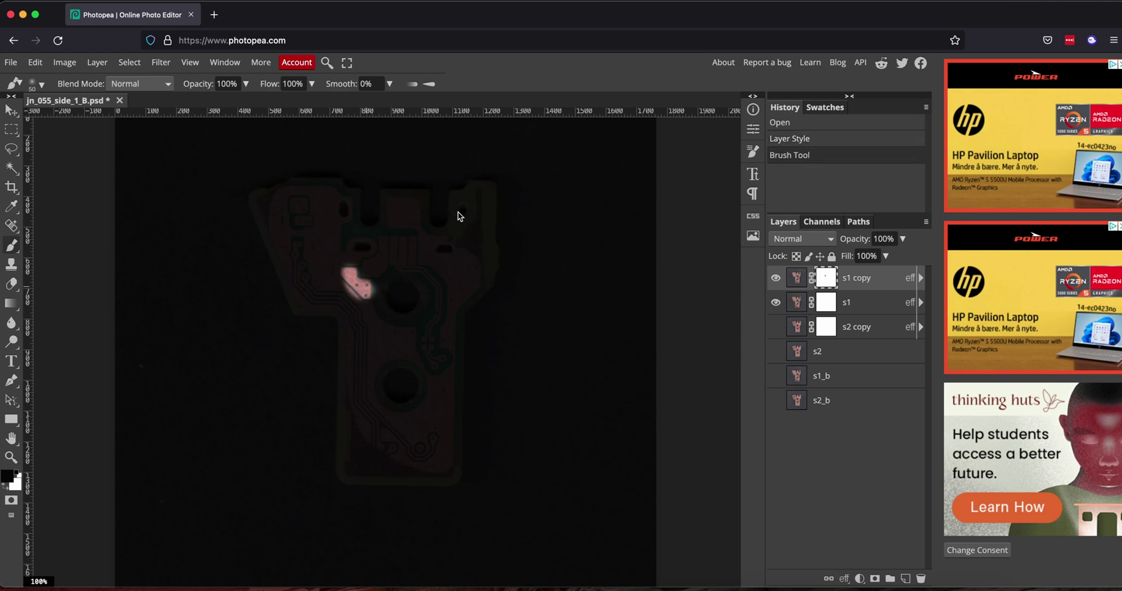
key("ctrl+z")
mouse_move(386, 235)
left_mouse_down()
mouse_move(358, 287)
mouse_move(348, 261)
left_mouse_up()
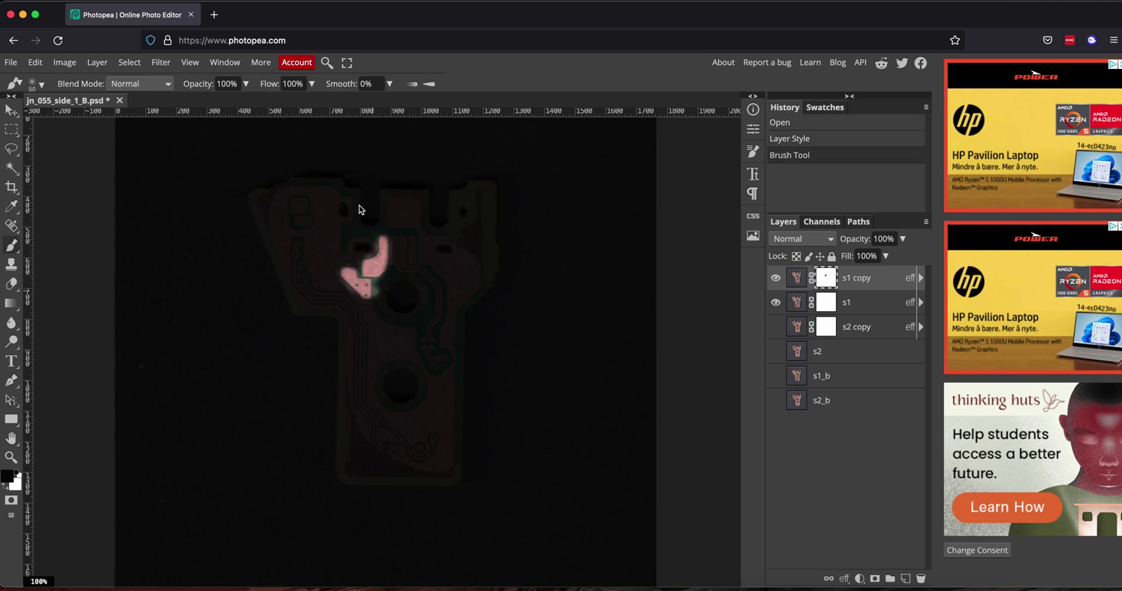
key("ctrl+z")
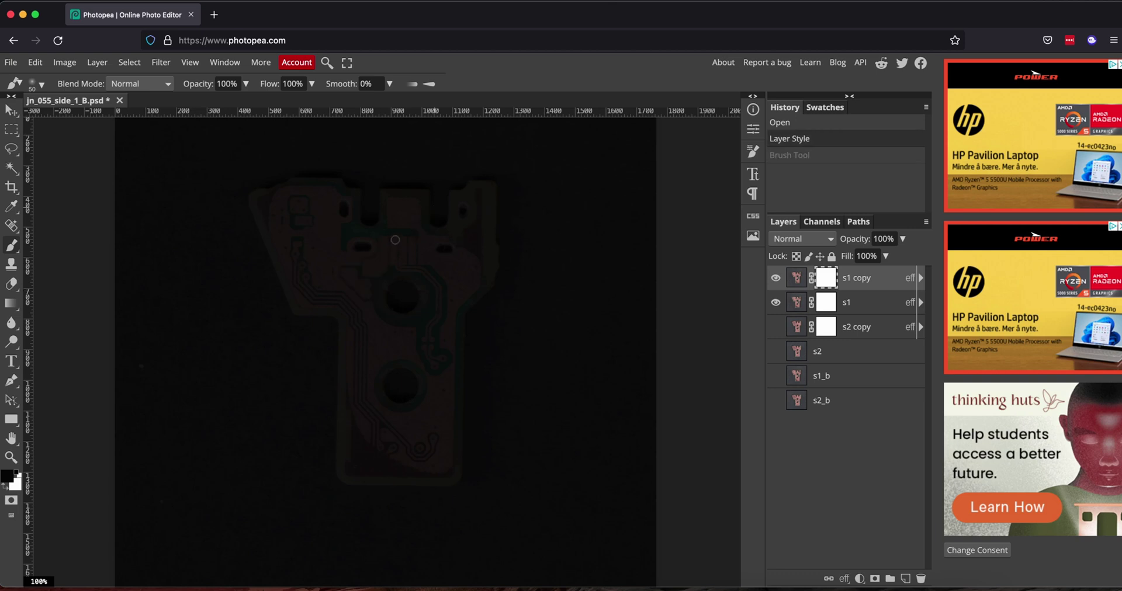
mouse_move(394, 237)
left_mouse_down()
mouse_move(395, 271)
mouse_move(425, 276)
mouse_move(439, 299)
mouse_move(431, 373)
mouse_move(444, 353)
mouse_move(421, 334)
mouse_move(445, 301)
mouse_move(438, 280)
mouse_move(403, 276)
mouse_move(397, 234)
left_mouse_up()
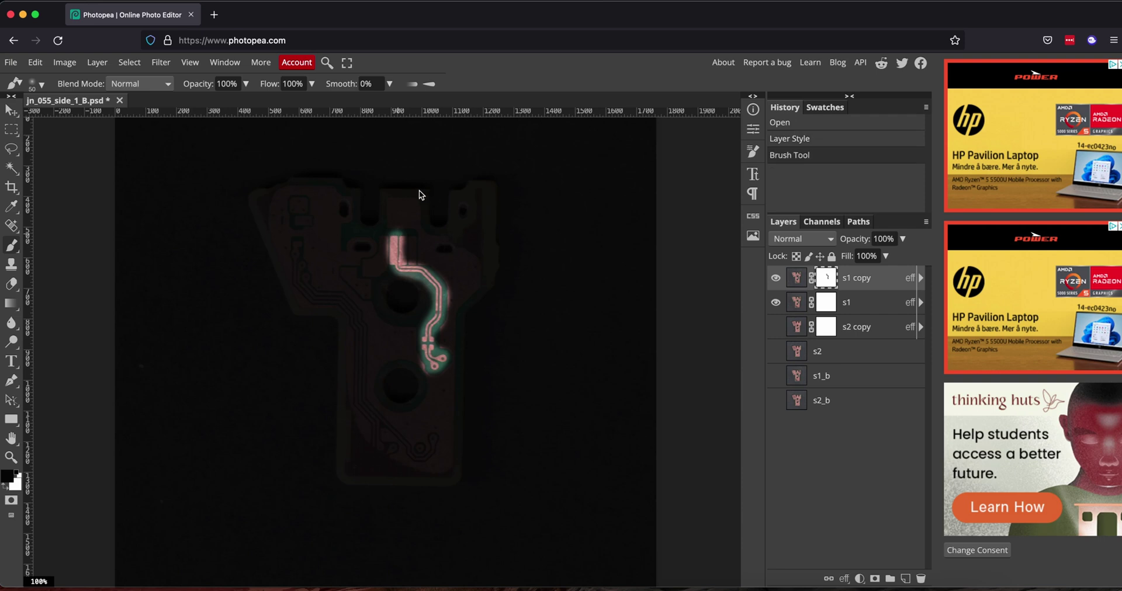
key("ctrl+z")
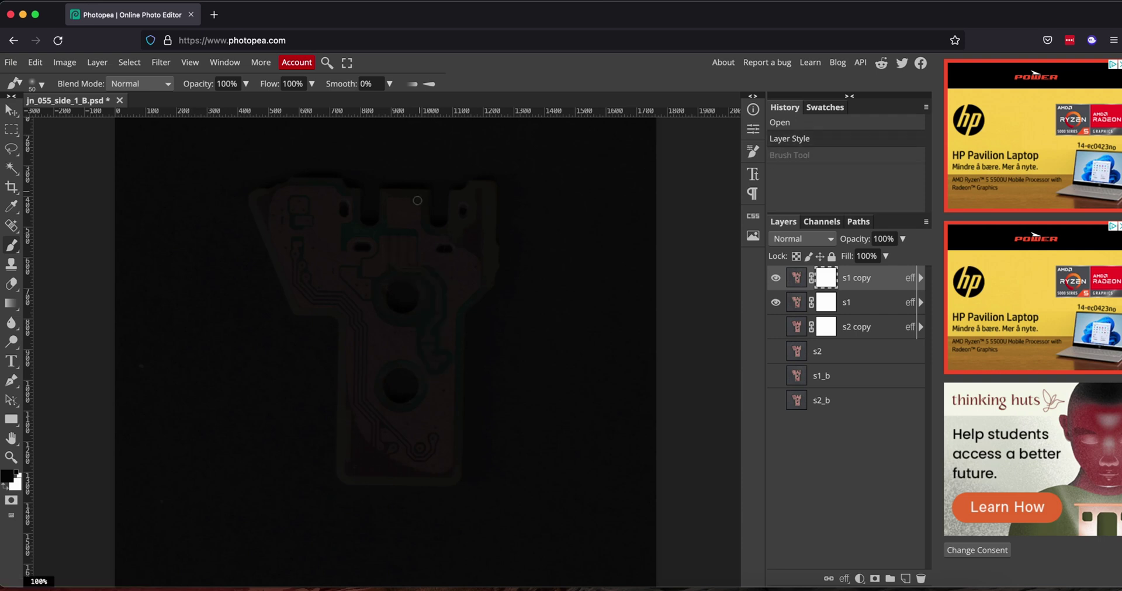
mouse_move(422, 232)
left_mouse_down()
mouse_move(425, 263)
mouse_move(431, 255)
left_mouse_up()
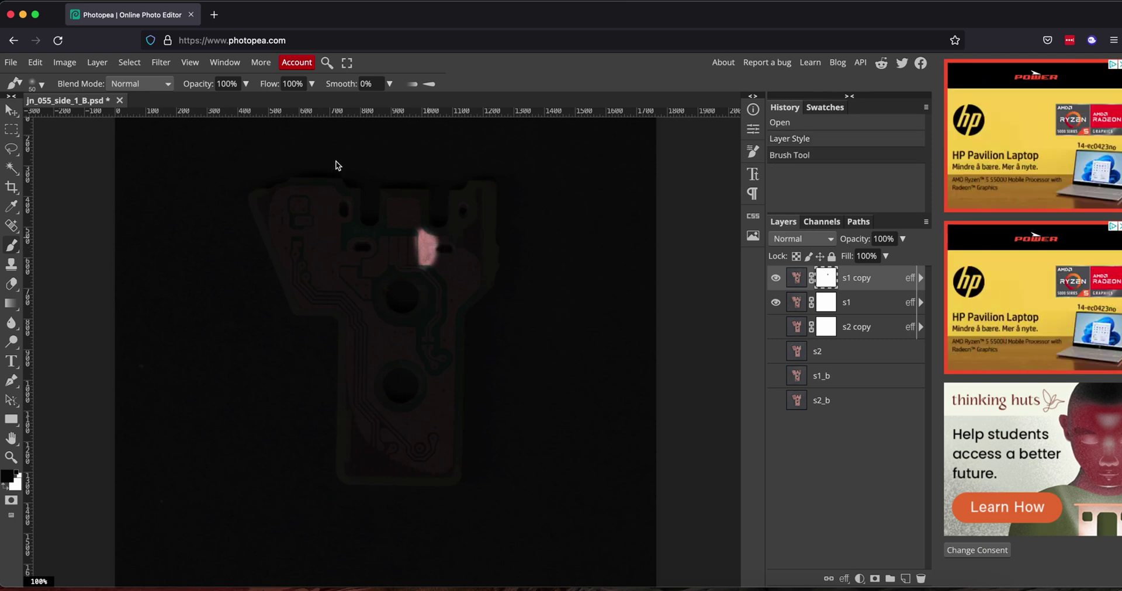
key("ctrl+z")
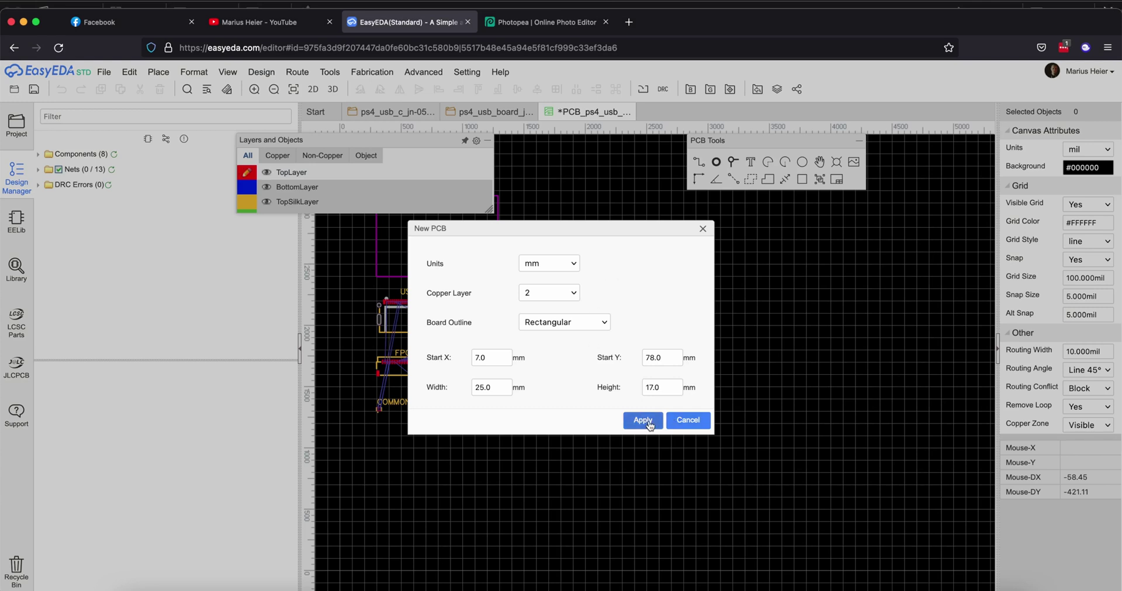
- Apply the New PCB settings: mm units and a 25 × 17 mm rectangular outline
left_click(643, 420)
- Scroll up over the board sketch holding the placed USB-C, FPC and LED footprints
scroll(475, 301, "up", 2)
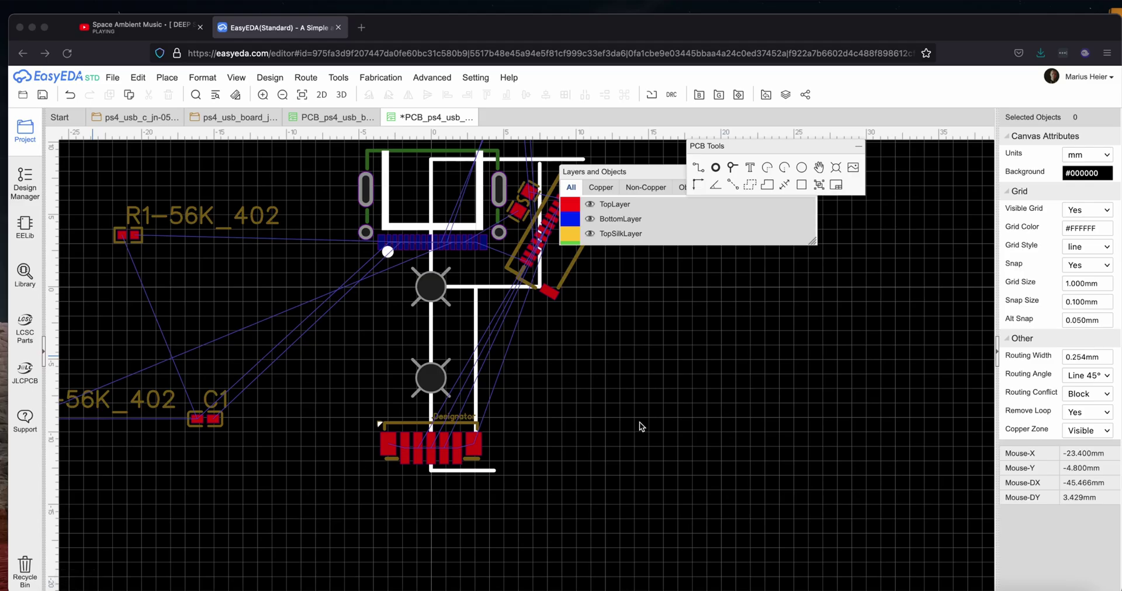
- Measure the lower hole-to-LED spacing, then set the RGB LED's Y location to −11 mm
left_click(407, 429)
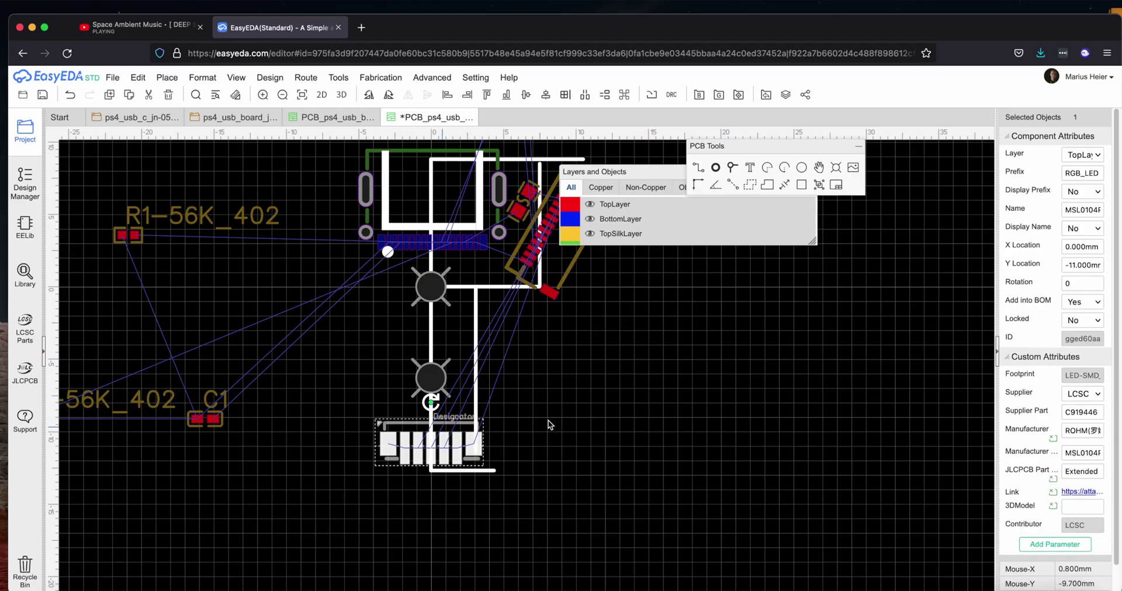
left_click(654, 411)
left_click(432, 287)
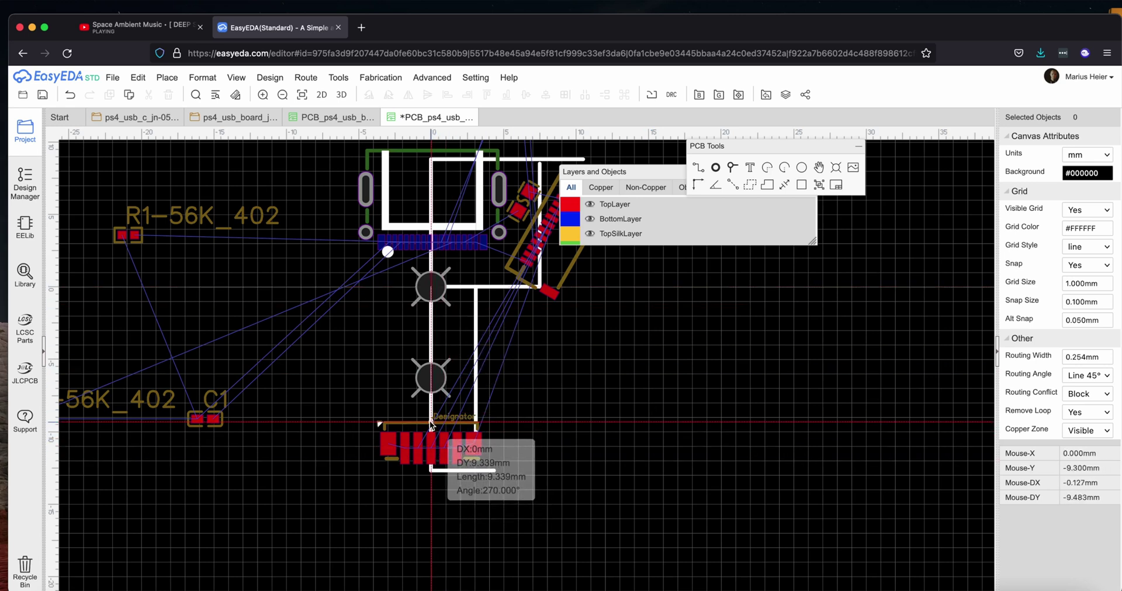
key("Escape")
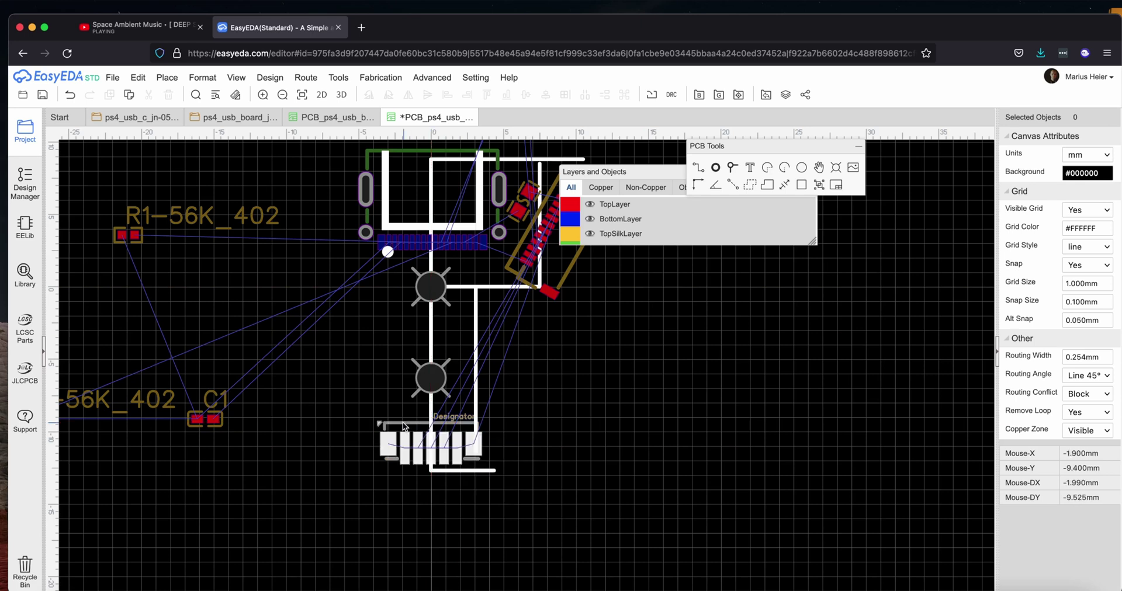
left_click(431, 425)
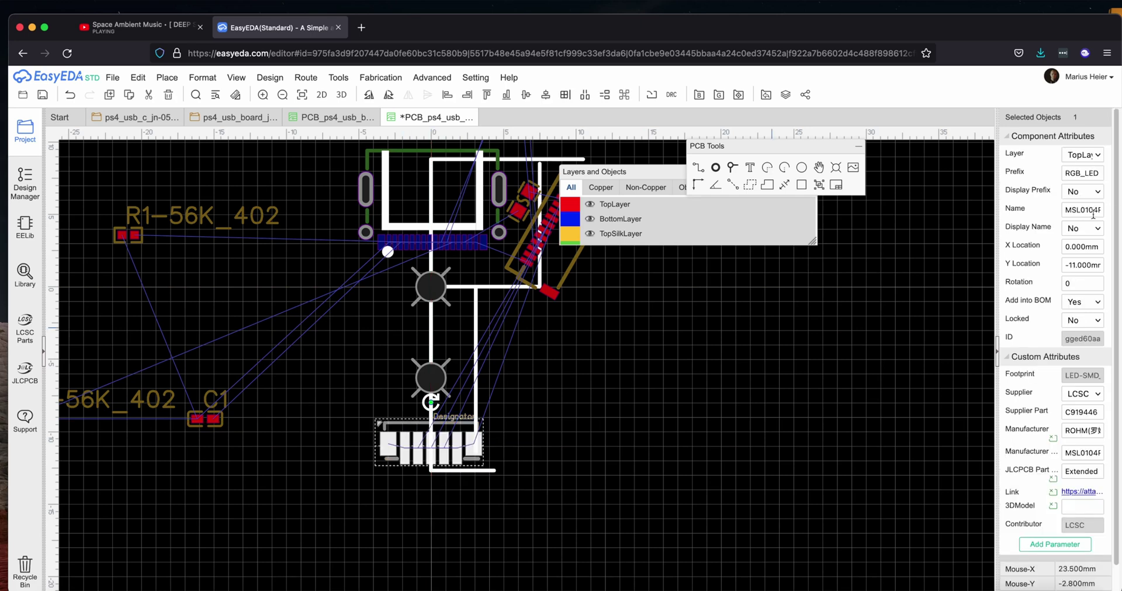
left_click(1081, 267)
left_click(1085, 266)
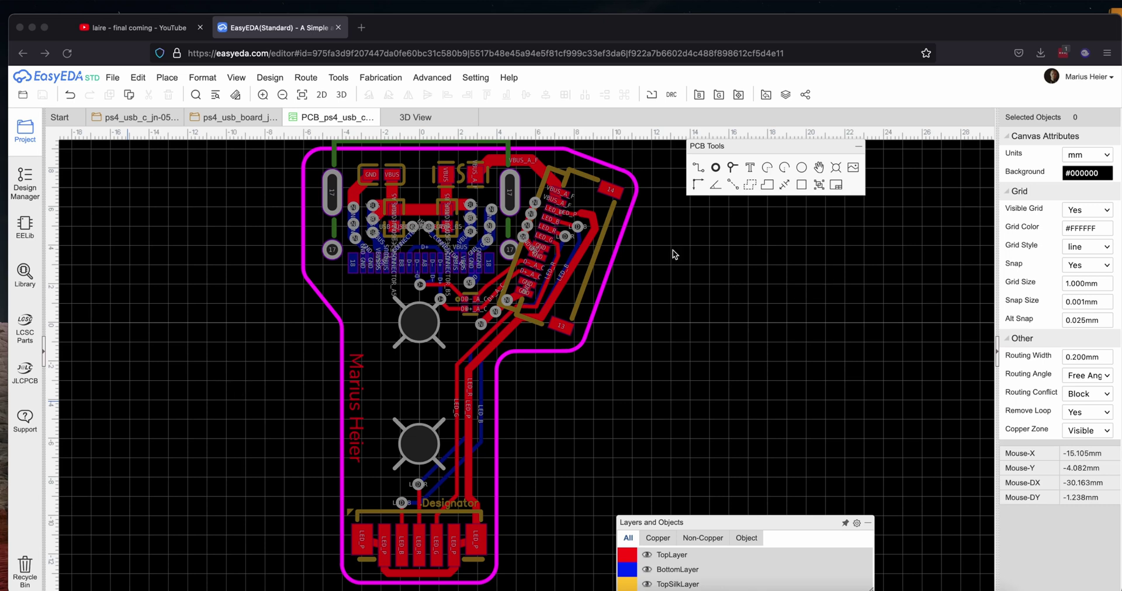
- In the Design Manager nets list, check D+, D+_A_C, D-, D-_A_C and the LED nets
left_click(24, 181)
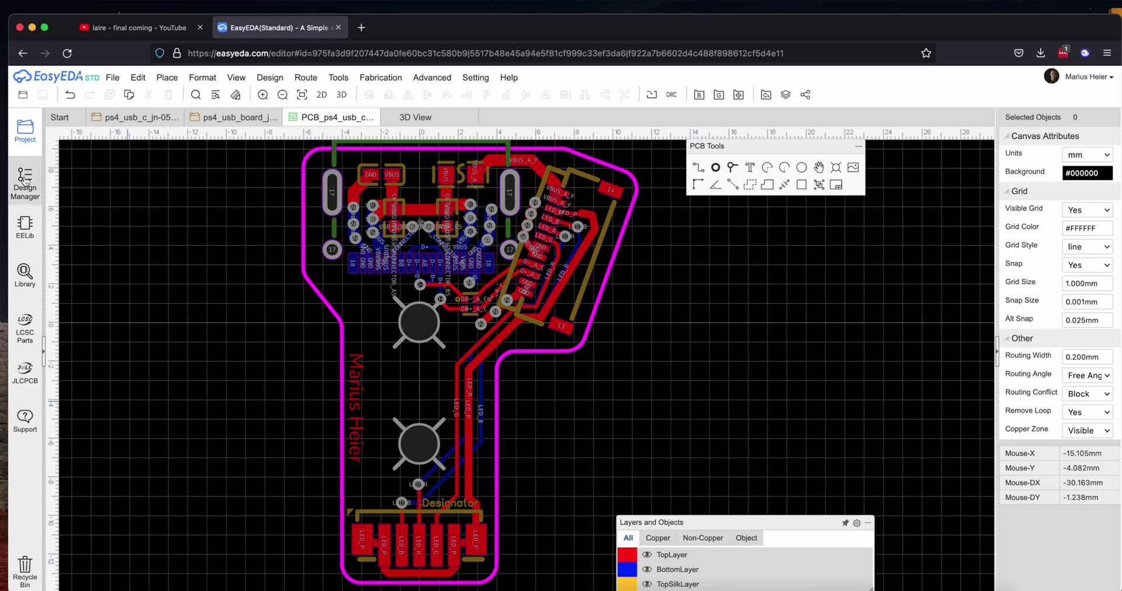
left_click(24, 187)
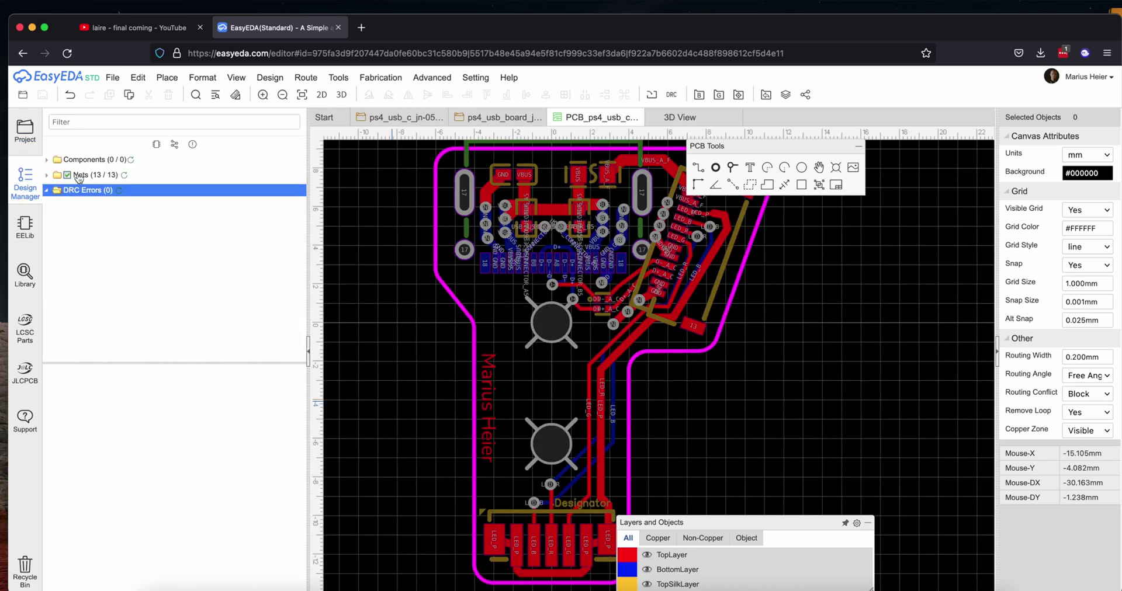
left_click(47, 176)
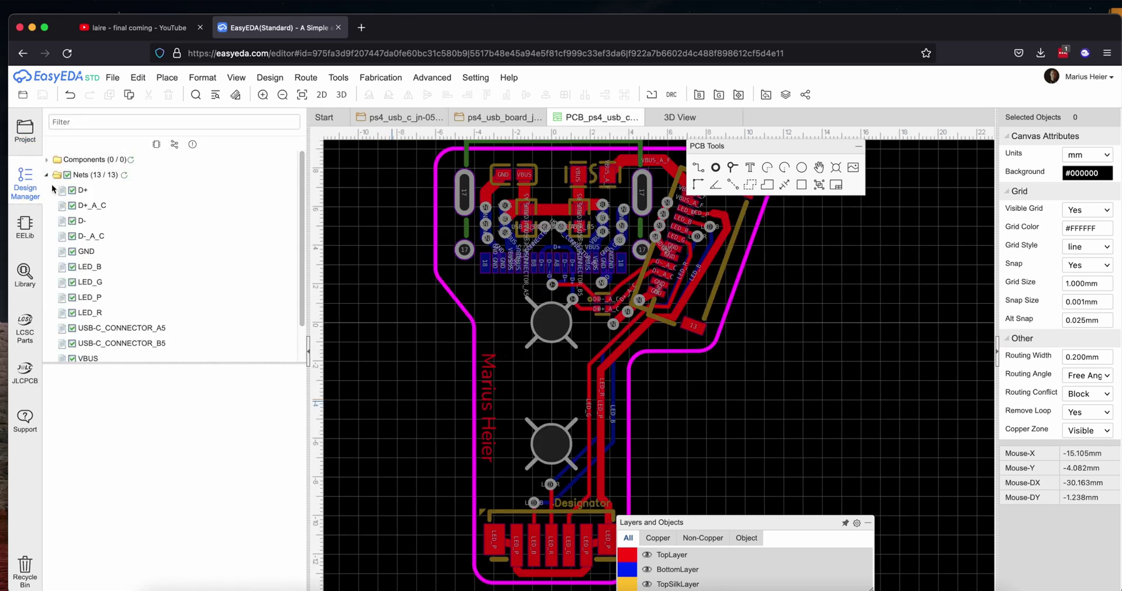
left_click(86, 193)
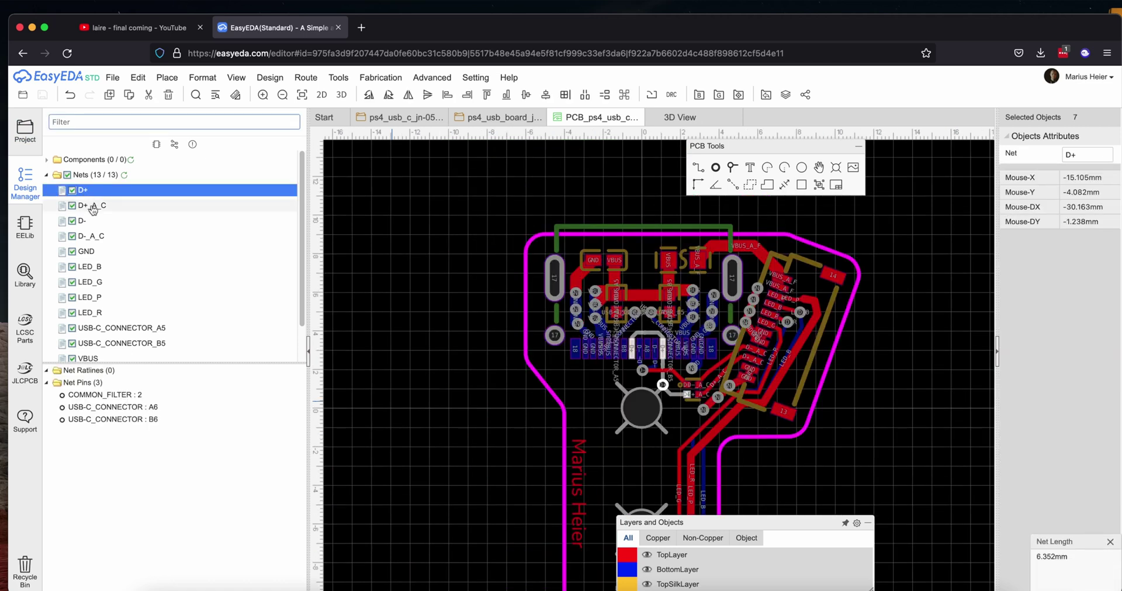
left_click(92, 206)
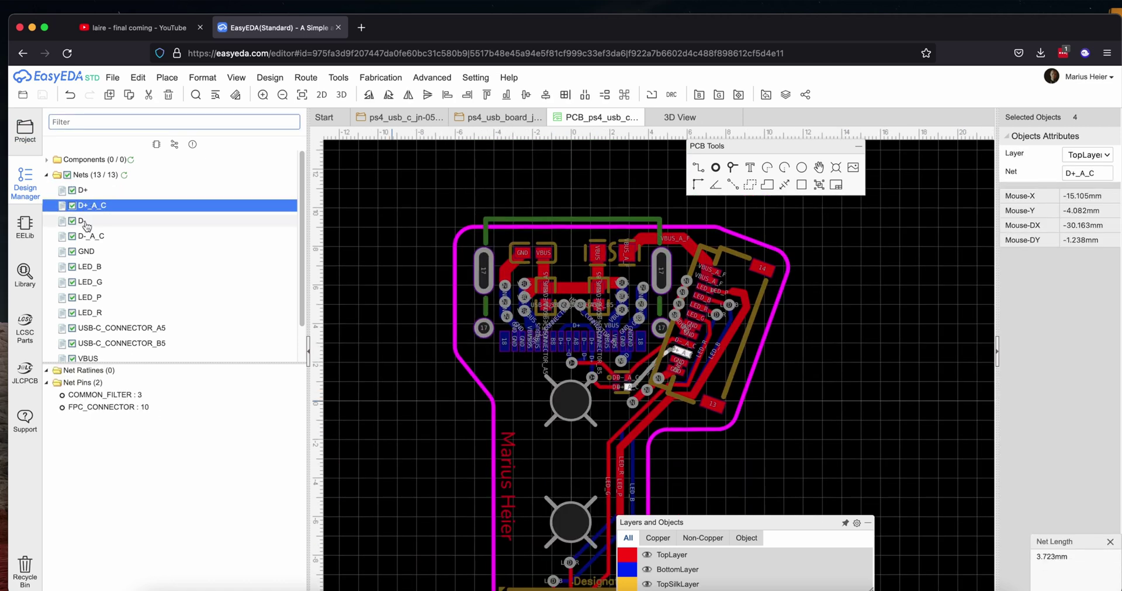
left_click(88, 221)
left_click(91, 236)
left_click(95, 268)
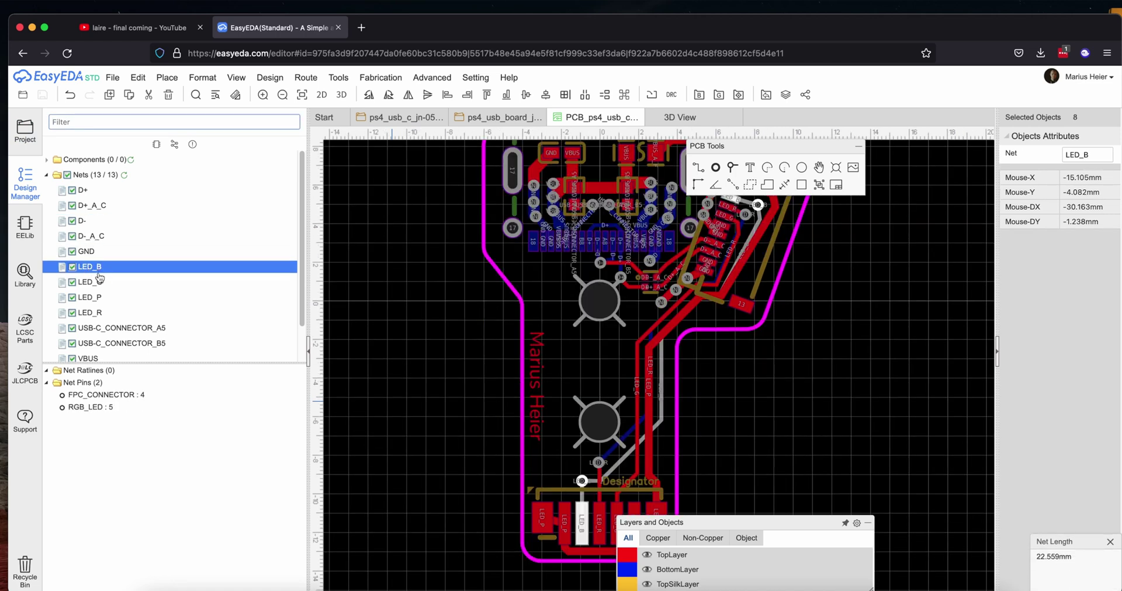
left_click(99, 281)
left_click(103, 297)
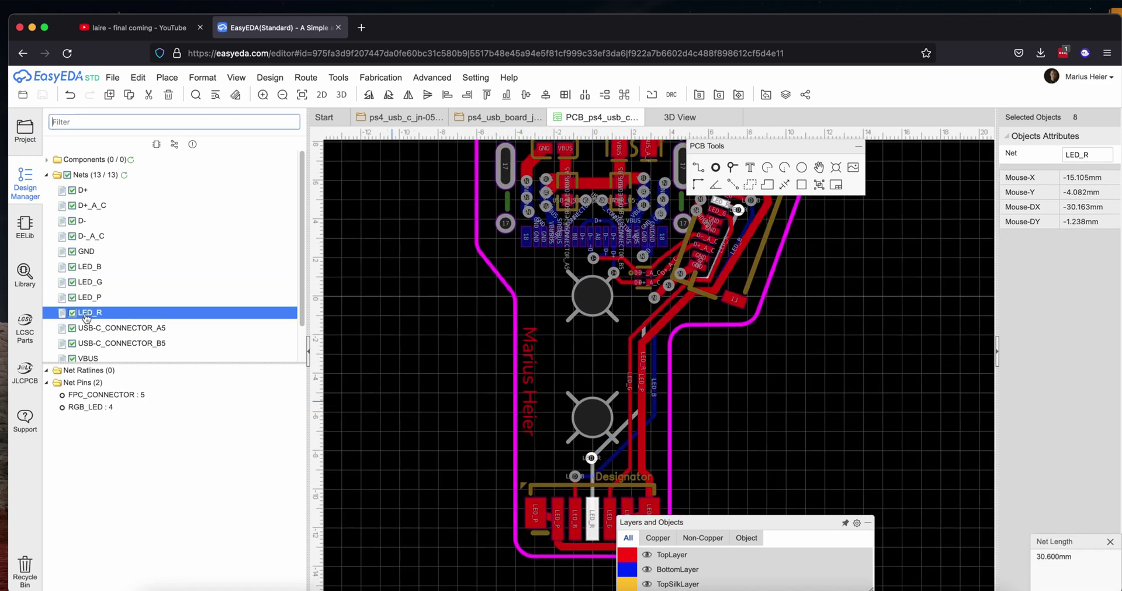
- Check the USB-C_CONNECTOR_A5, USB-C_CONNECTOR_B5, VBUS and VBUS_A_F nets for leftover ratlines
left_click(129, 332)
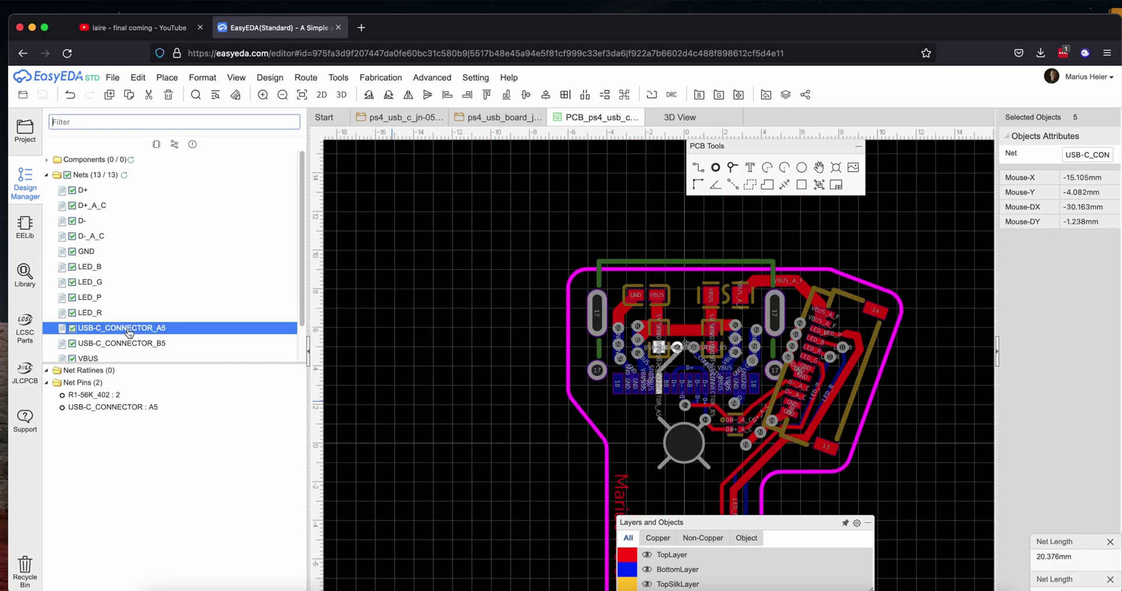
left_click(121, 344)
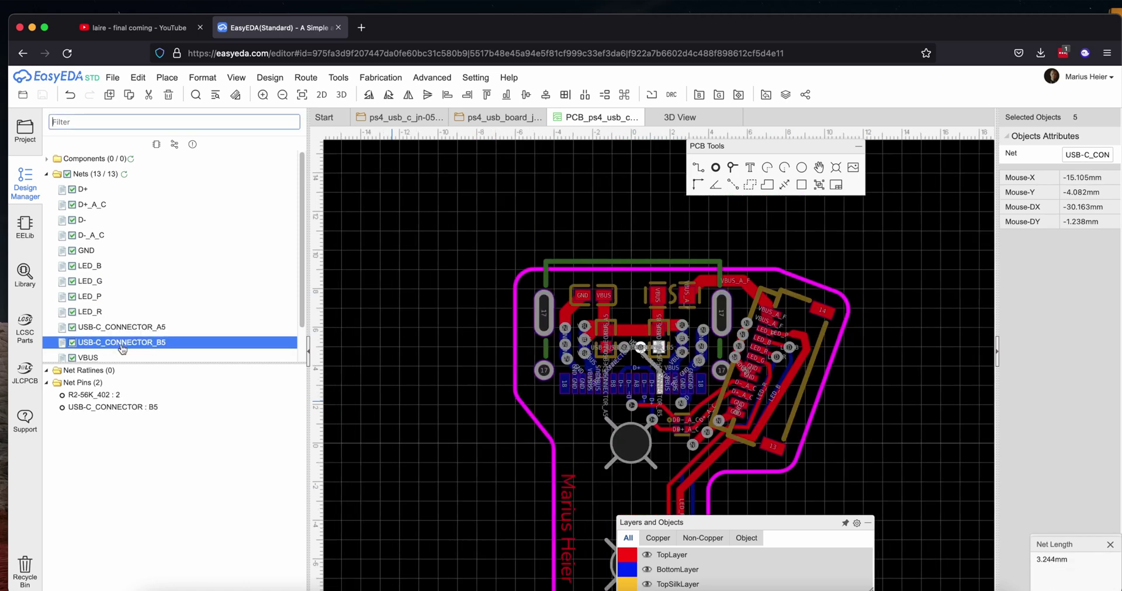
scroll(117, 339, "down", 2)
left_click(94, 324)
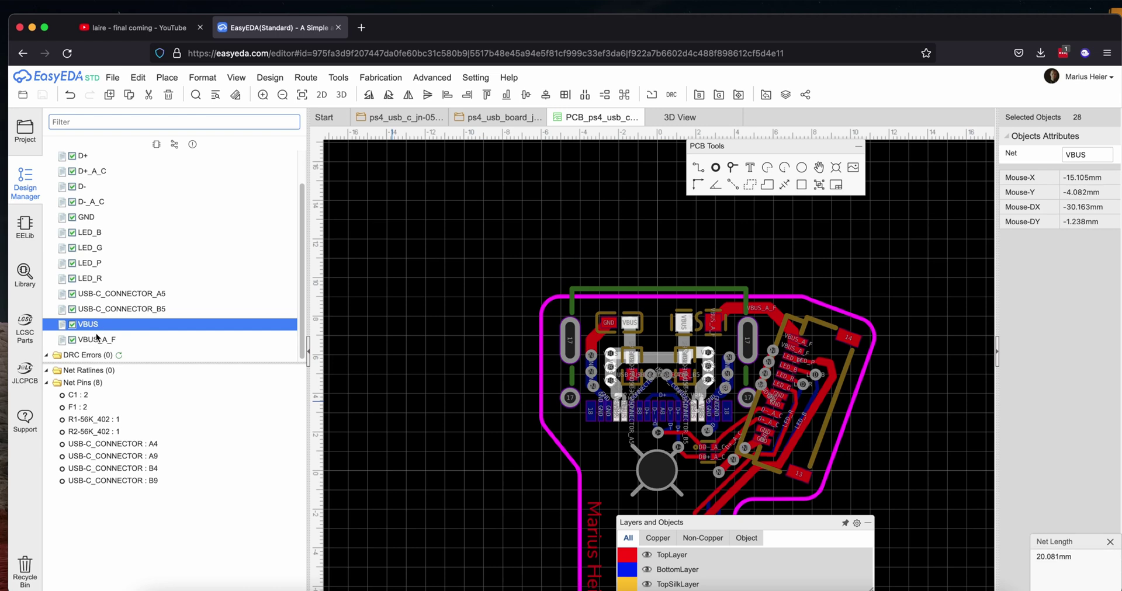
left_click(97, 339)
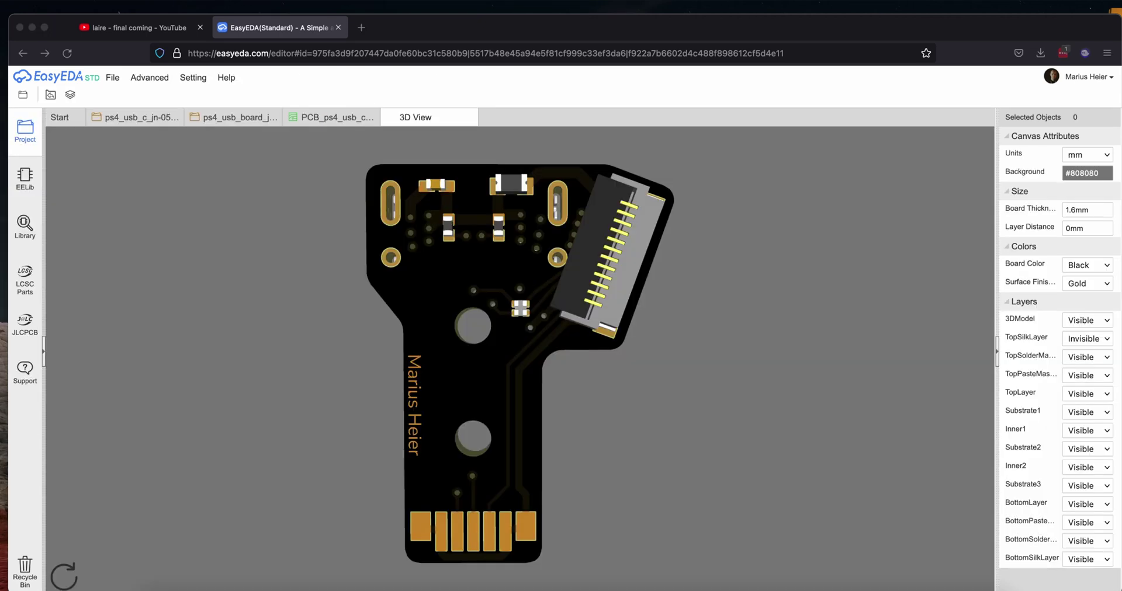
- Rotate the 3D preview of the routed board to an edge-on view
left_click(544, 83)
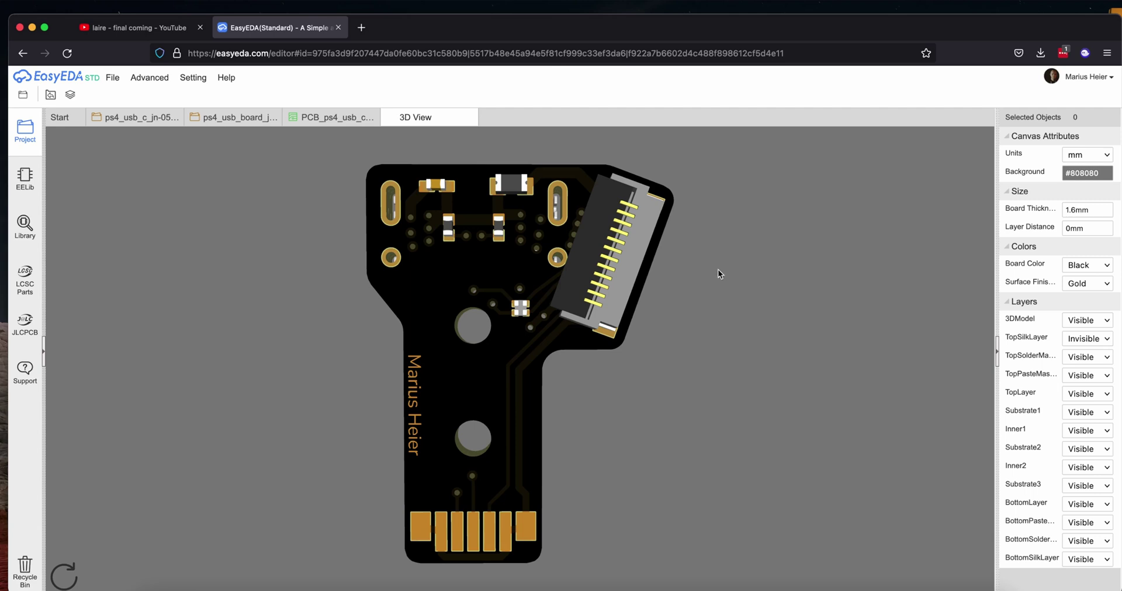
mouse_move(727, 268)
left_mouse_down()
mouse_move(339, 267)
mouse_move(461, 251)
mouse_move(621, 280)
mouse_move(654, 305)
mouse_move(637, 306)
mouse_move(639, 282)
mouse_move(537, 308)
mouse_move(562, 230)
mouse_move(532, 222)
mouse_move(544, 234)
mouse_move(539, 366)
left_mouse_up()
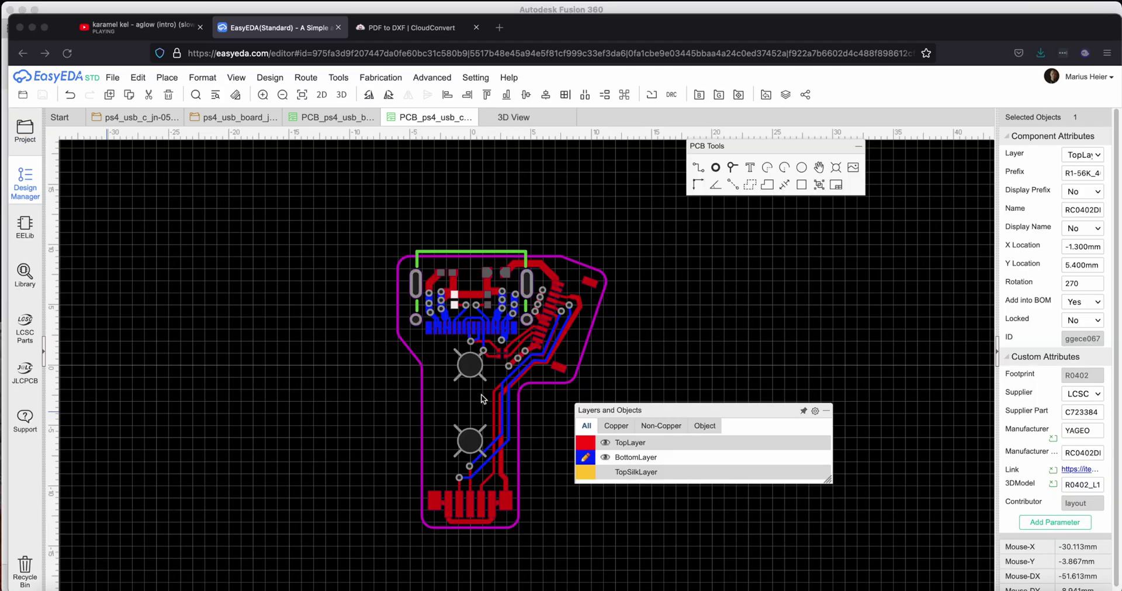
- Export a PDF of the board without TopLayer and TopSilkLayer, and save the file
left_click(112, 77)
mouse_move(141, 199)
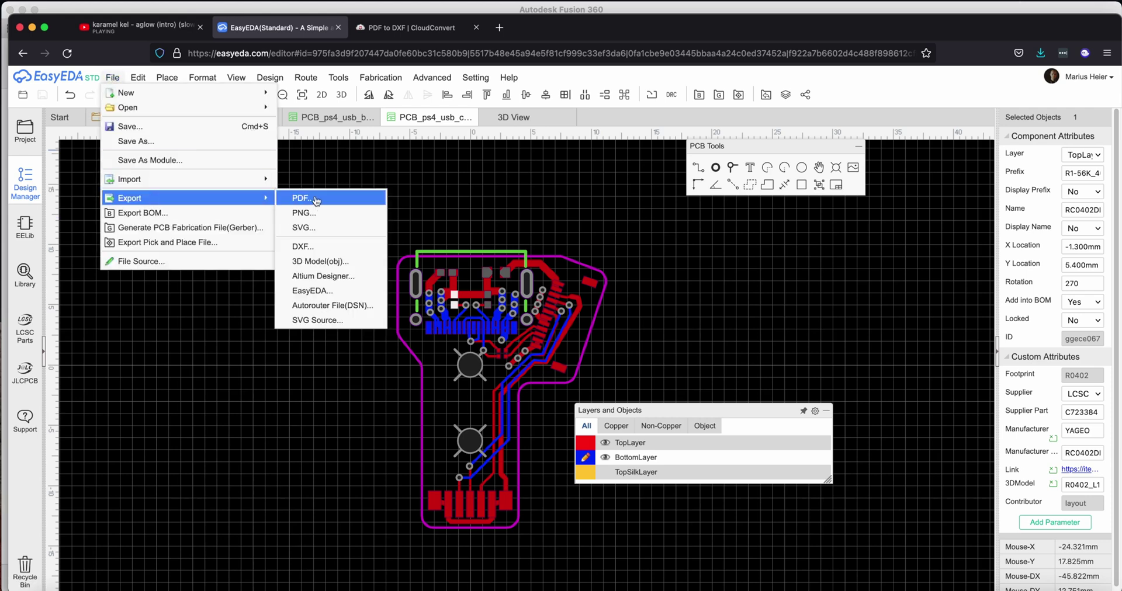
left_click(314, 198)
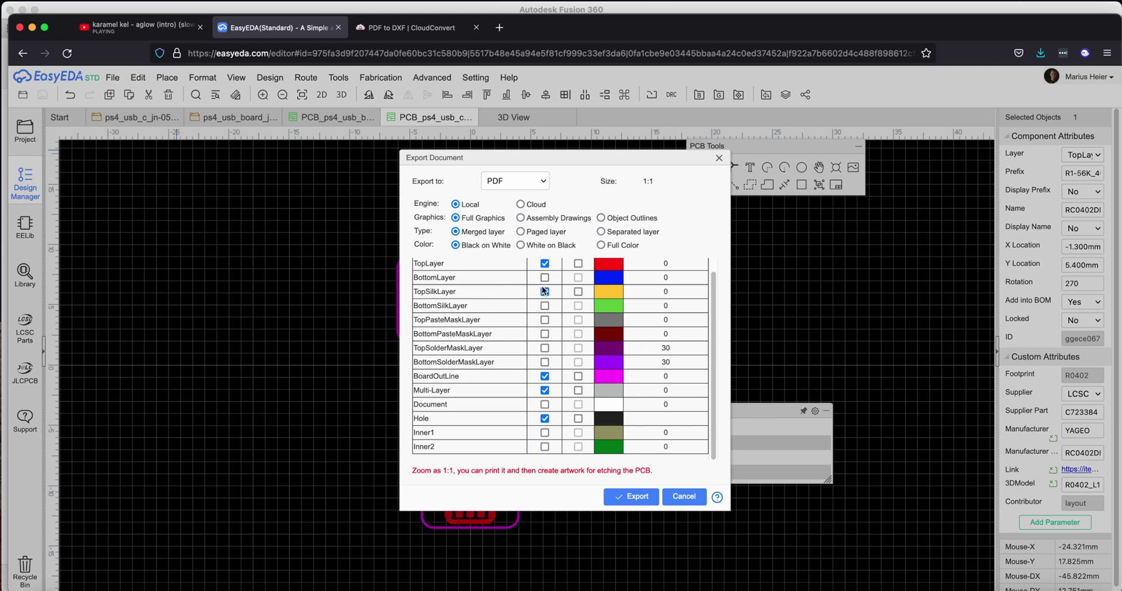
left_click(544, 290)
left_click(544, 264)
left_click(631, 498)
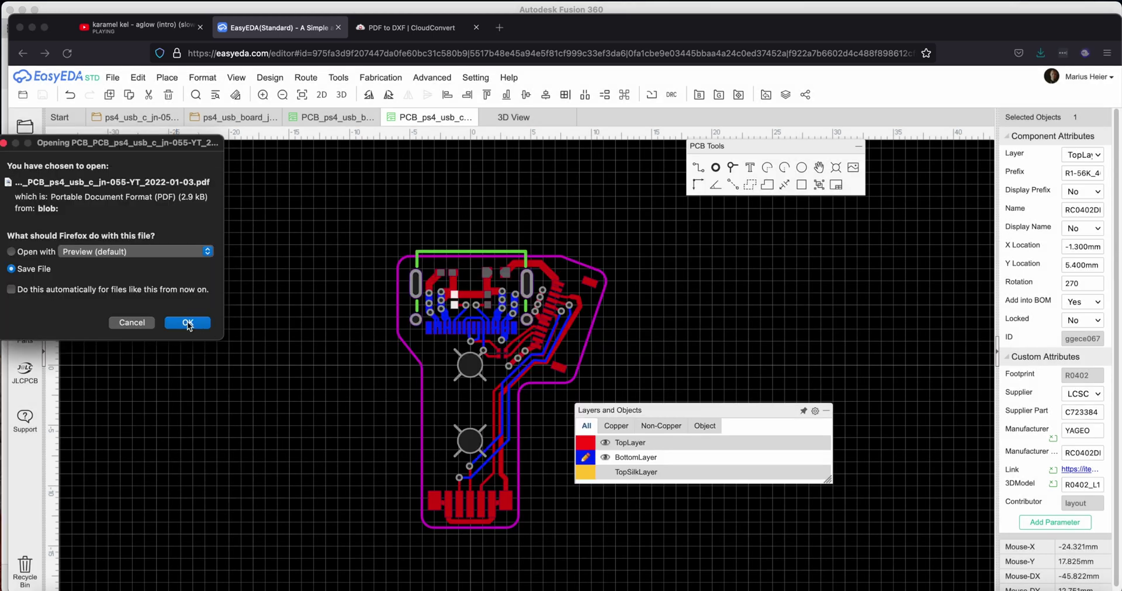
left_click(187, 323)
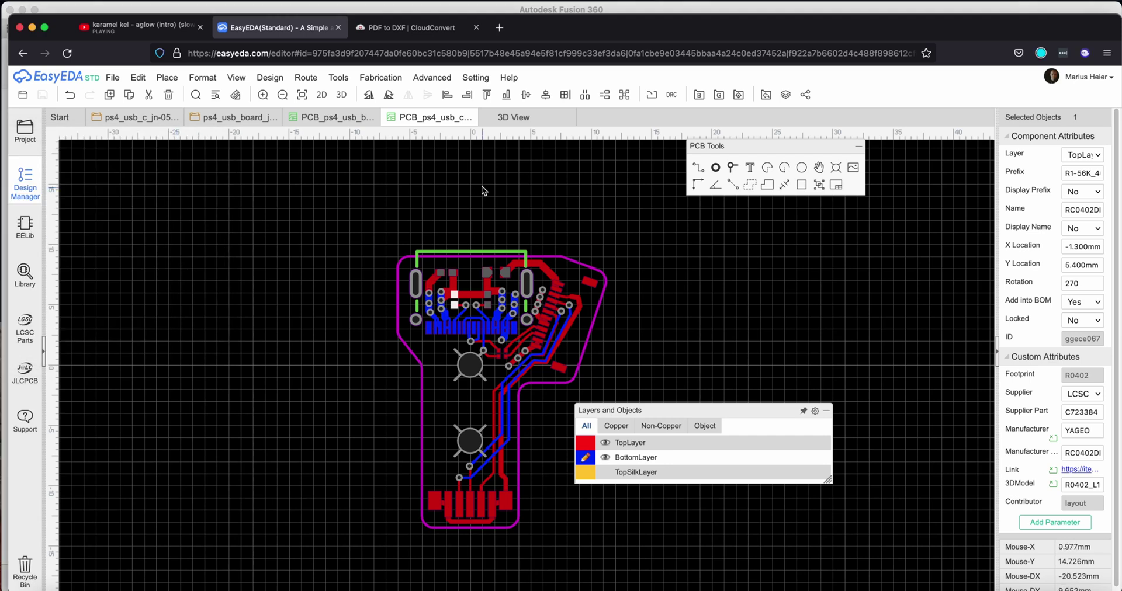
- Upload the board PDF to CloudConvert, convert it to DXF and save the downloaded DXF
left_click(400, 31)
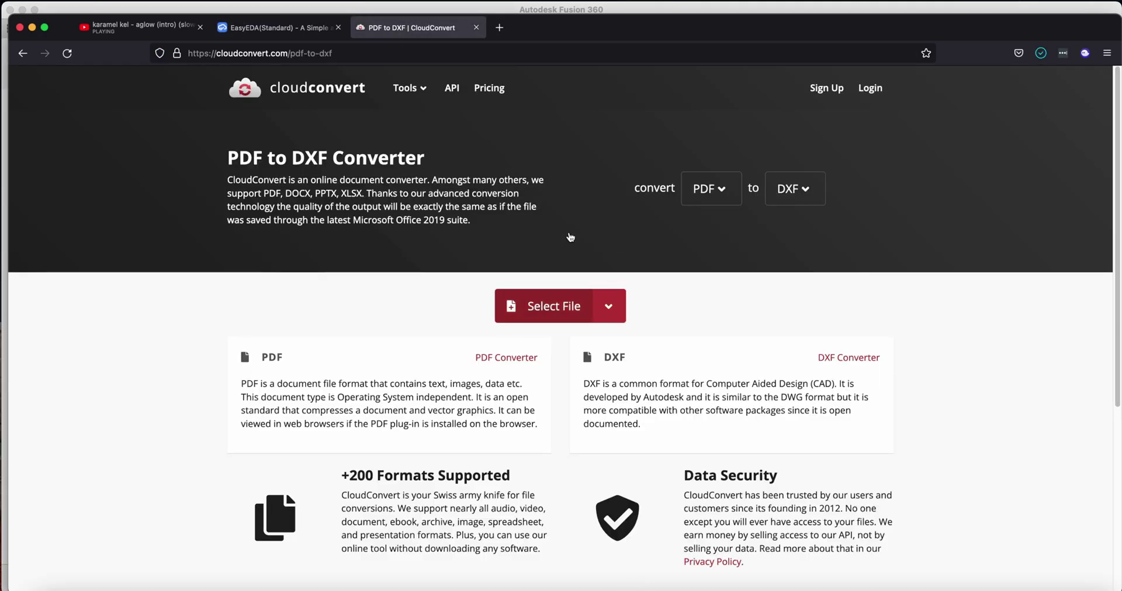
left_click(554, 306)
double_click(453, 147)
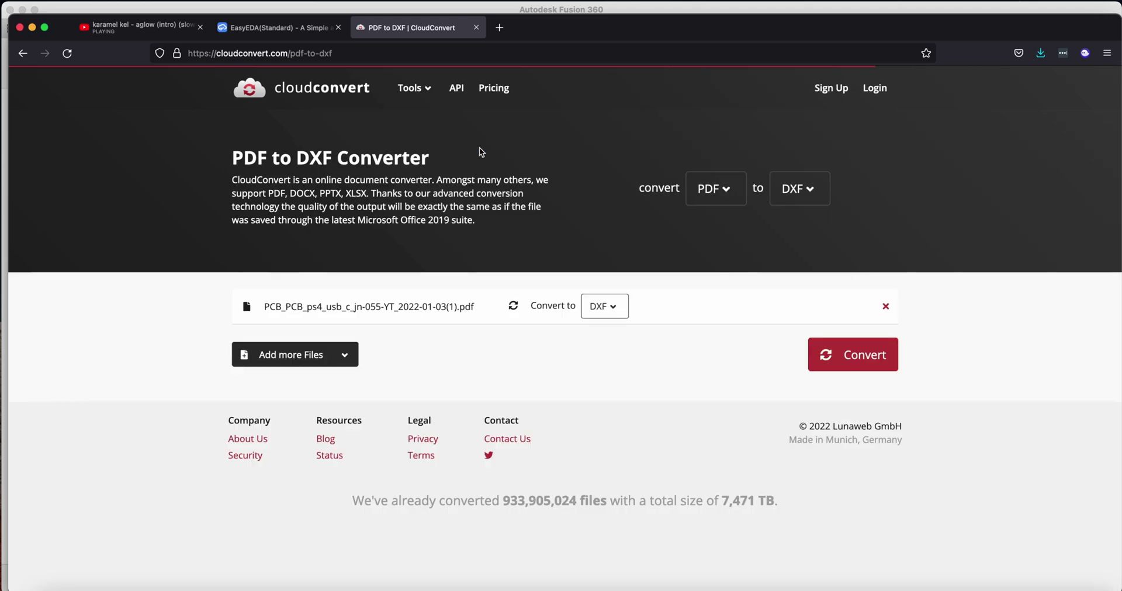
left_click(840, 356)
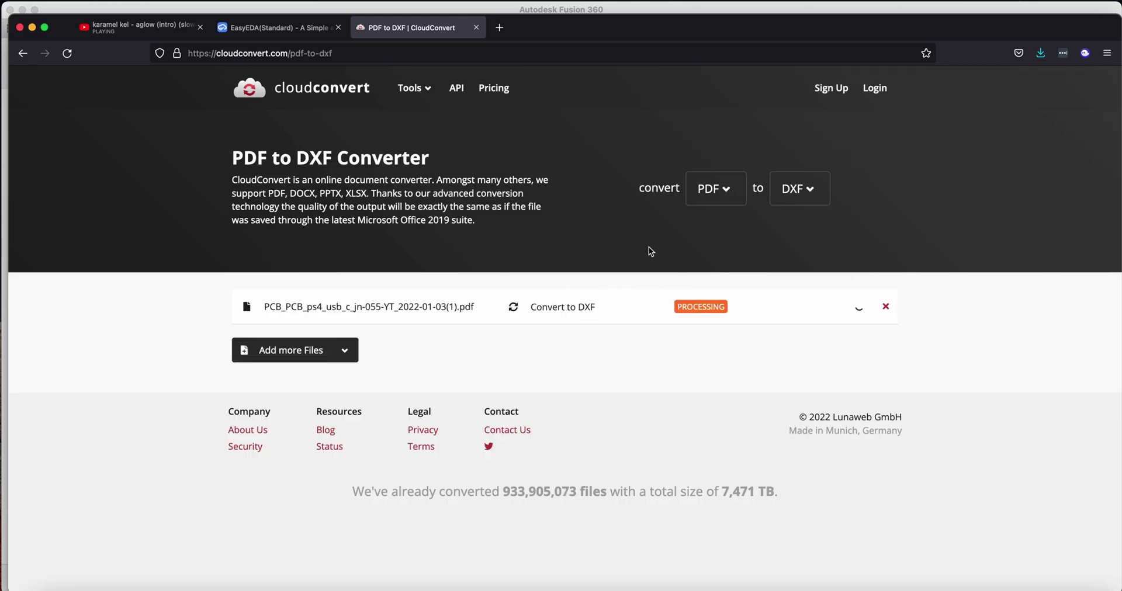
left_click(804, 308)
key("Return")
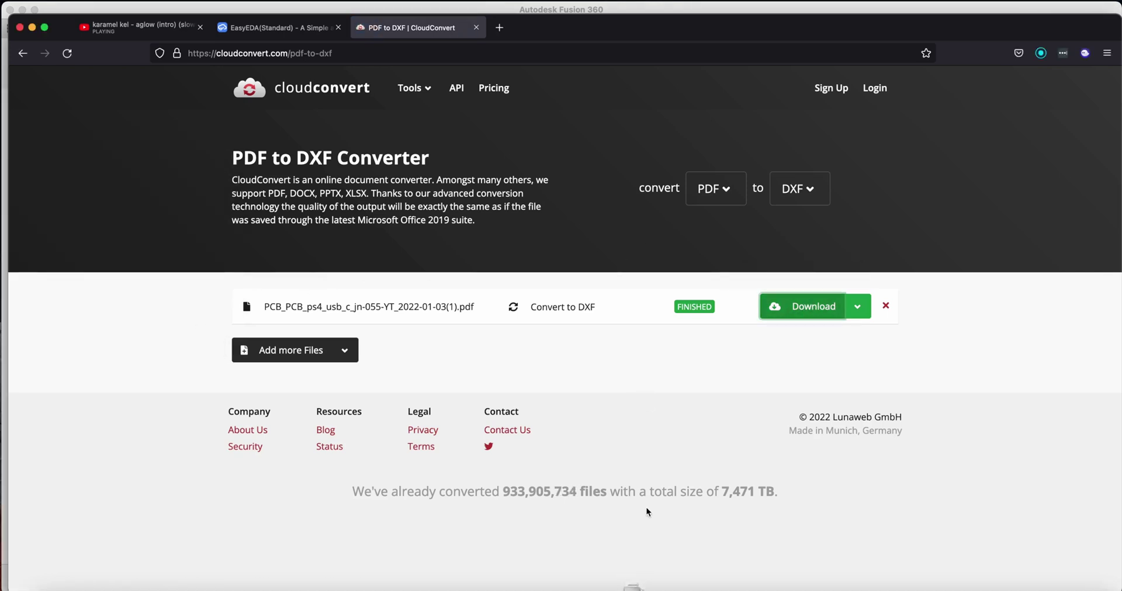
- Import the converted board outline DXF into the ps4_outline design
left_click(635, 582)
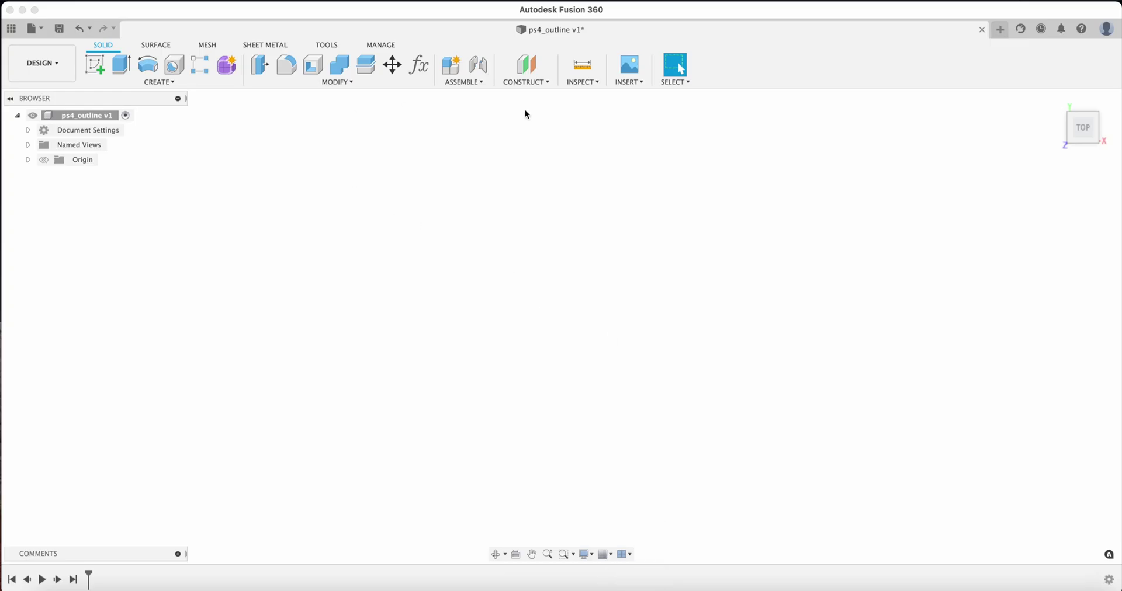
left_click(629, 82)
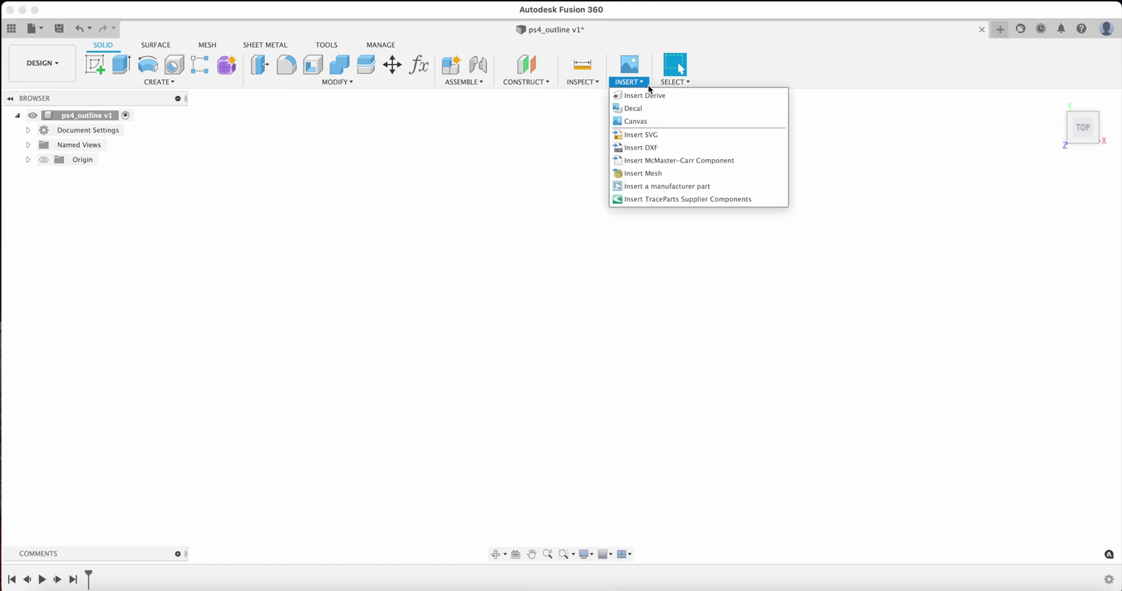
left_click(647, 148)
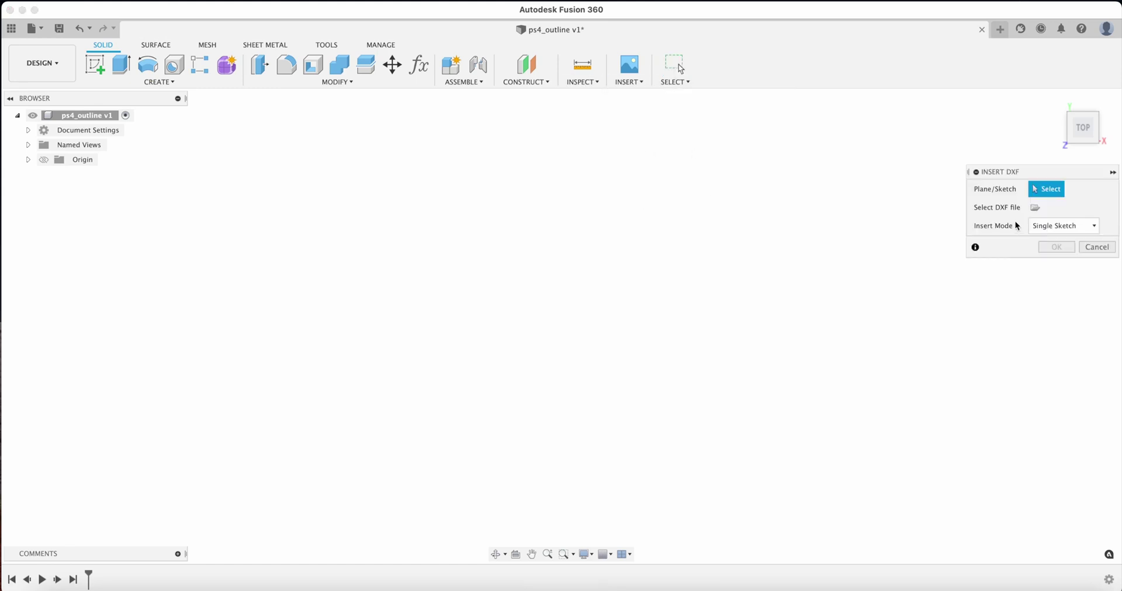
left_click(1035, 207)
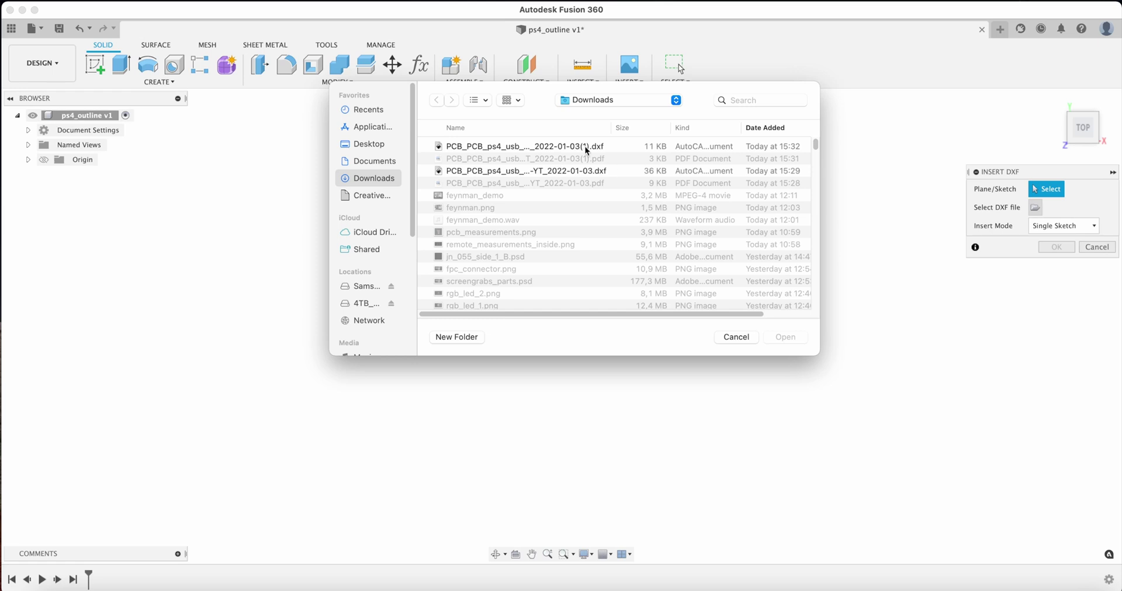
left_click(585, 146)
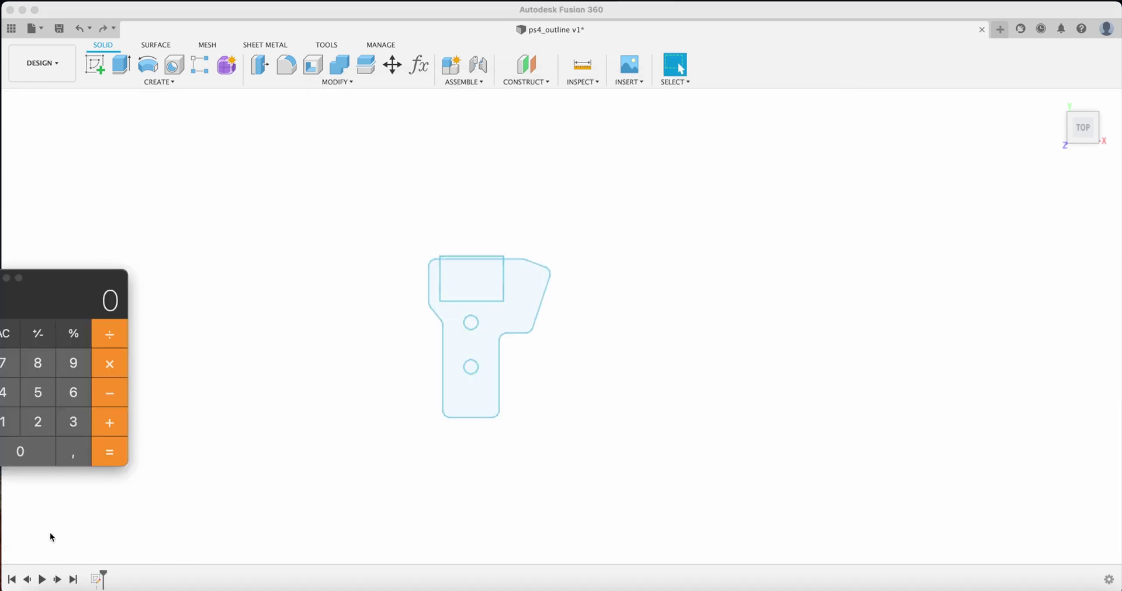
left_click(394, 362)
- Measure the narrow stem between its two side edges: 0.315 mm wide
key("i")
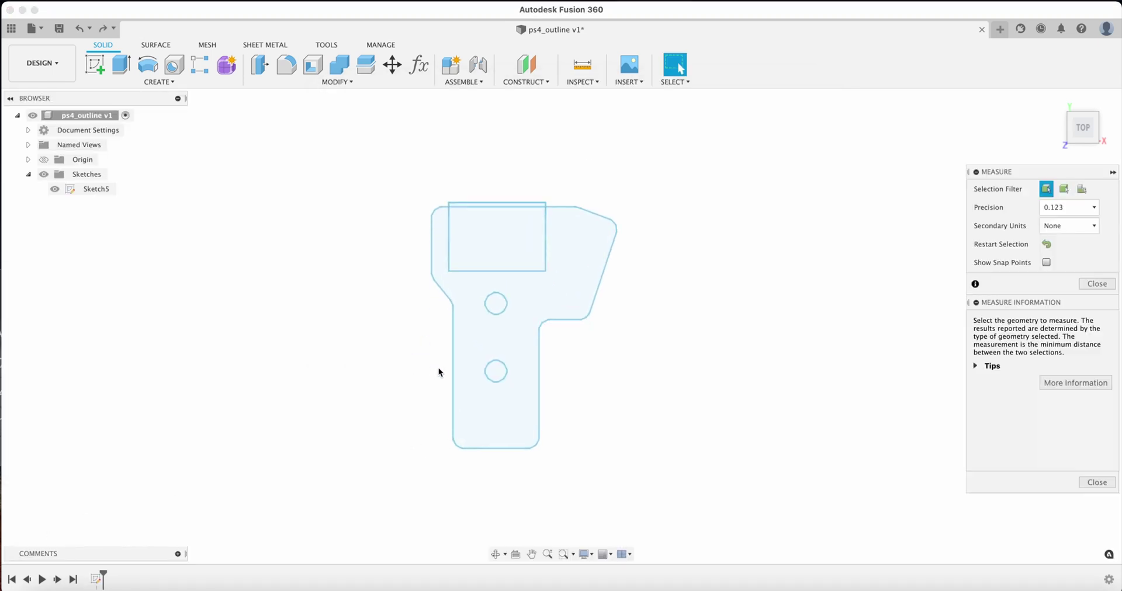
left_click(456, 368)
key("Escape")
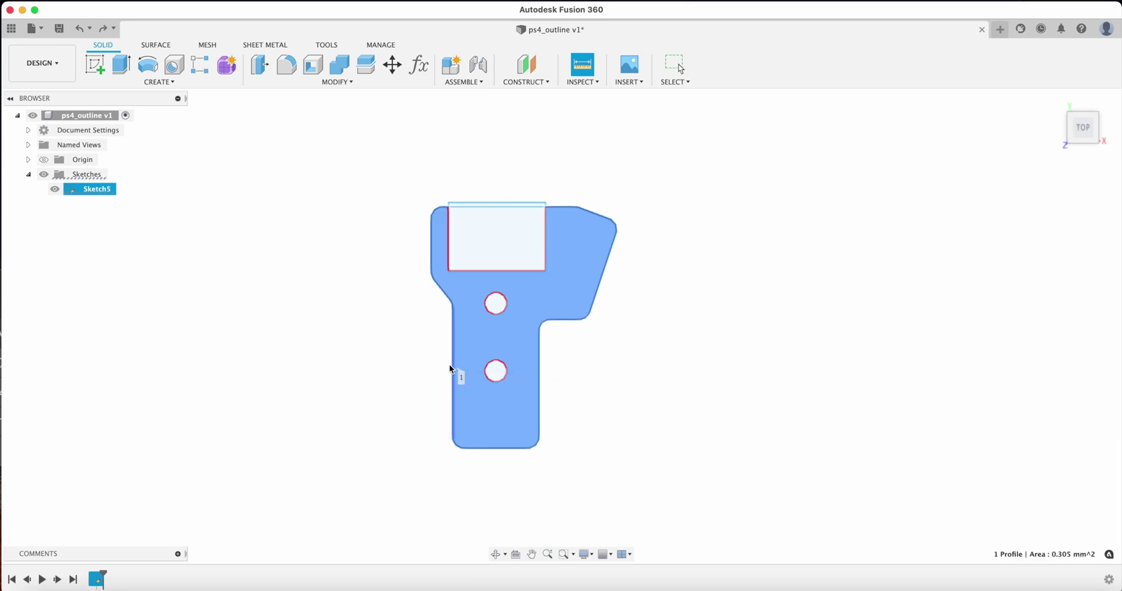
left_click(450, 367)
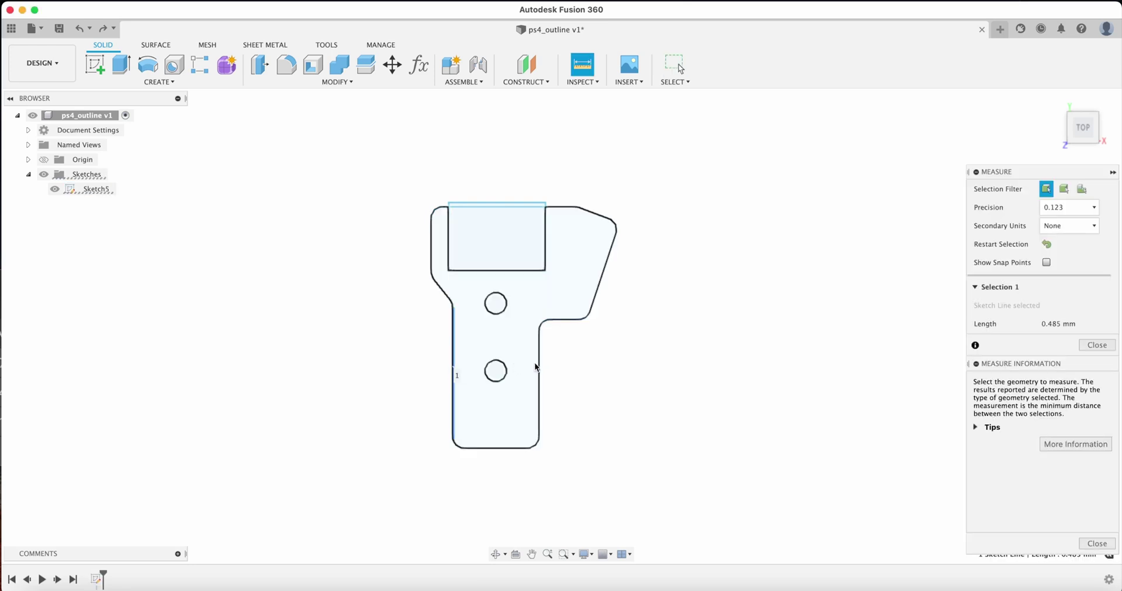
left_click(537, 368)
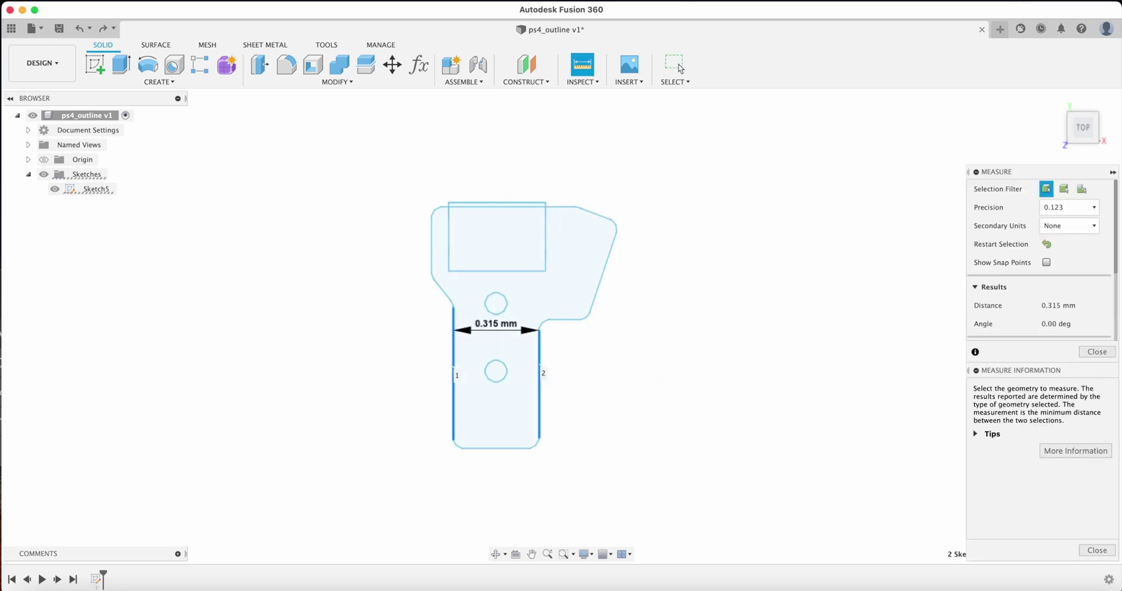
- Compute the scale factor 8 ÷ 0.315 in a calculator and select all the imported outline curves
key("super+Tab")
type("8/0,3")
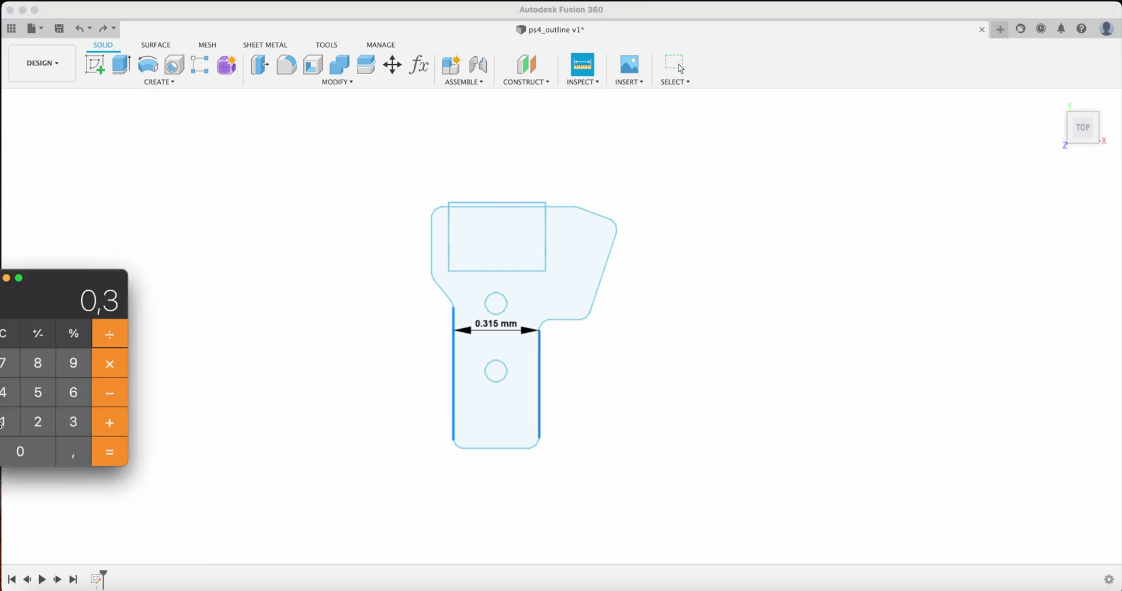
left_click(2, 422)
left_click(37, 393)
left_click(115, 459)
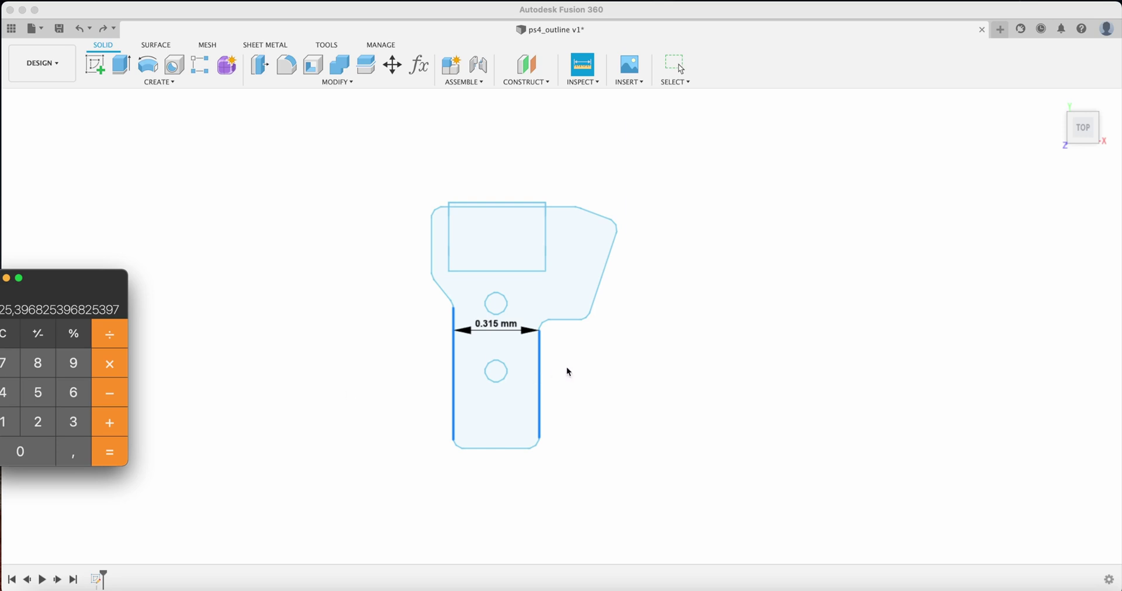
left_click(645, 176)
left_click_drag(452, 458, 438, 454)
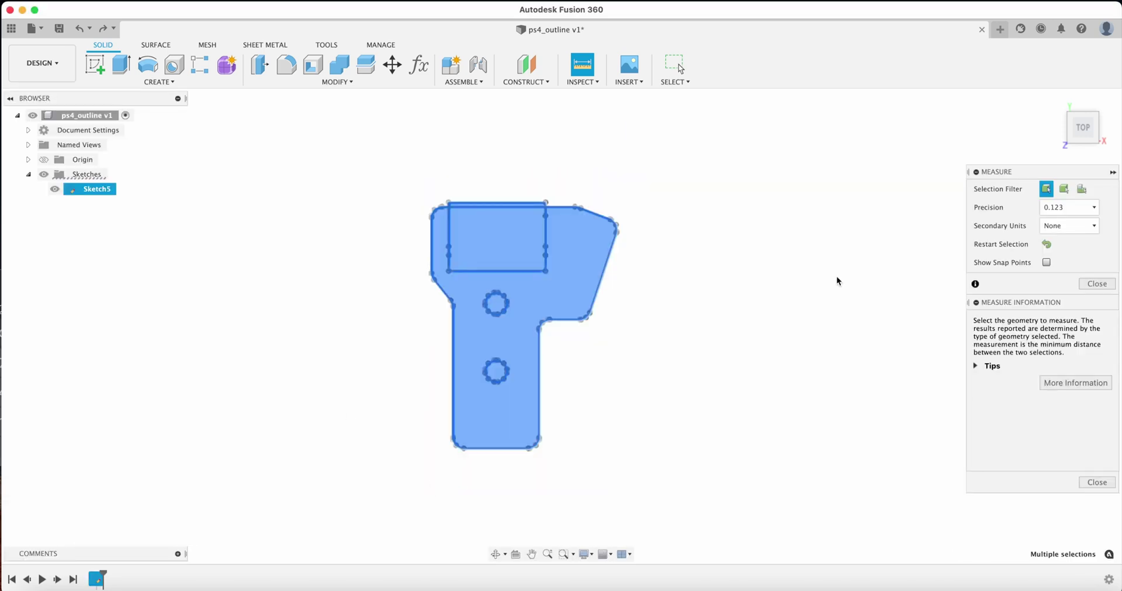
- Scale the outline sketch by 25.39 about its bottom corner
left_click(336, 82)
left_click(328, 149)
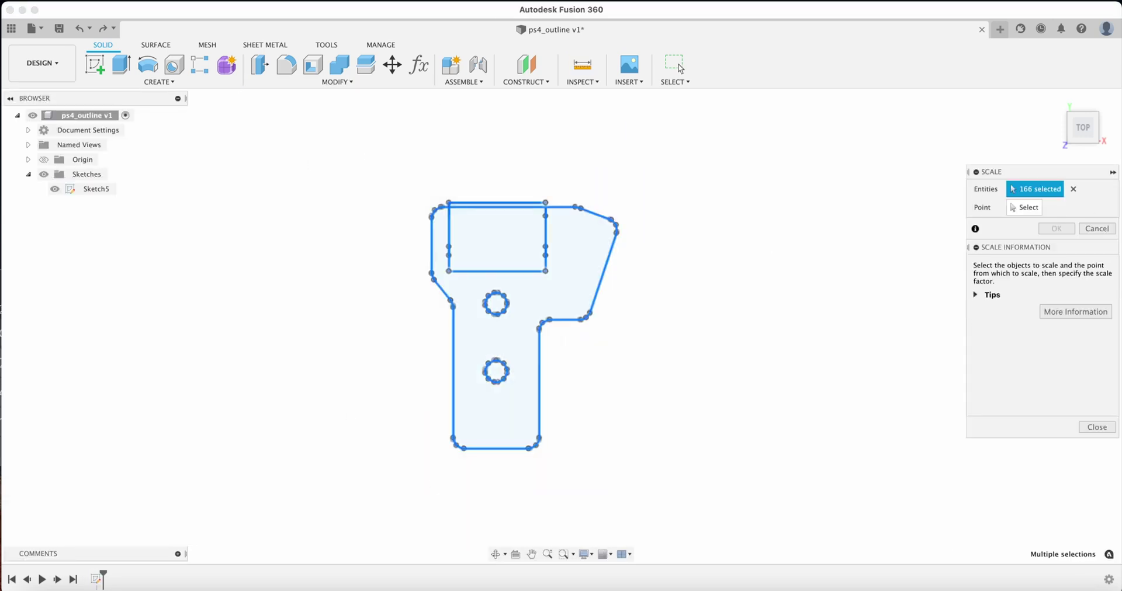
left_click(528, 449)
left_click(1024, 207)
left_click(529, 449)
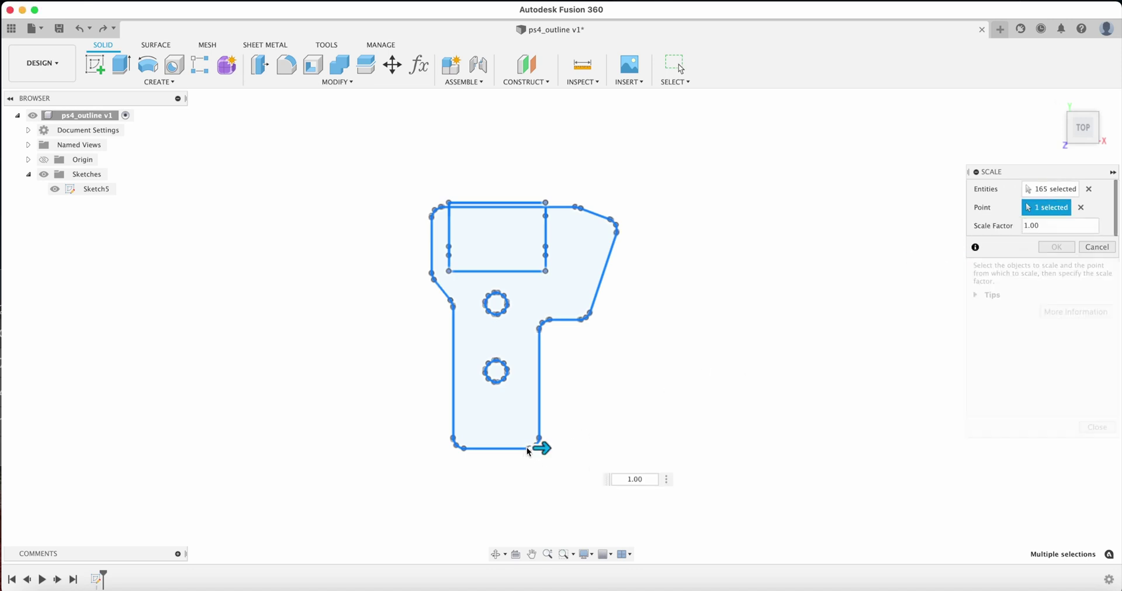
left_click(1067, 226)
type("39")
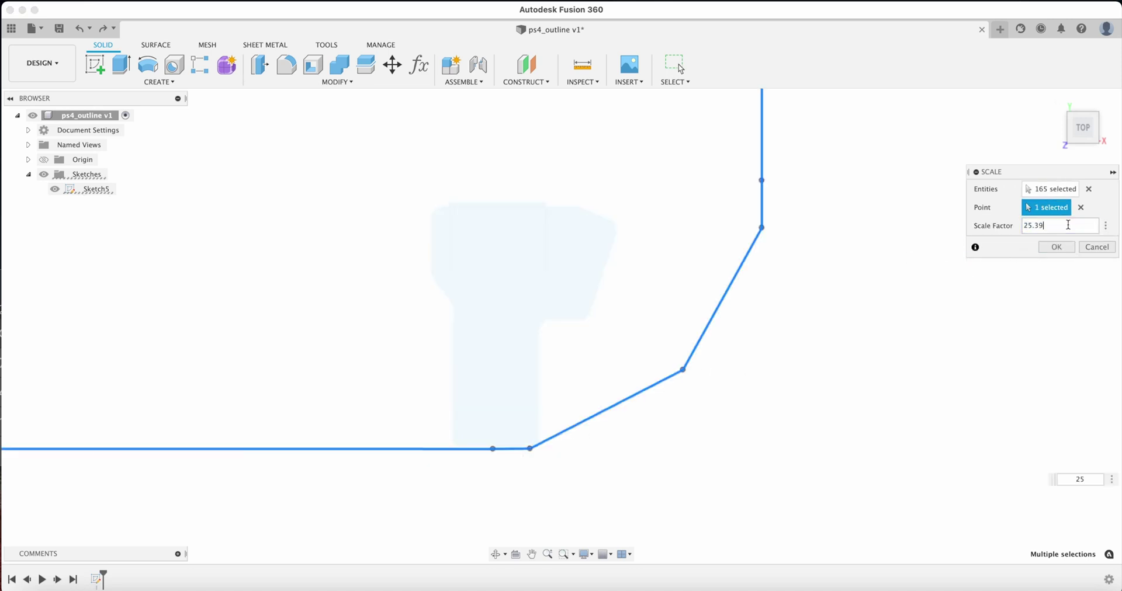
left_click(1050, 250)
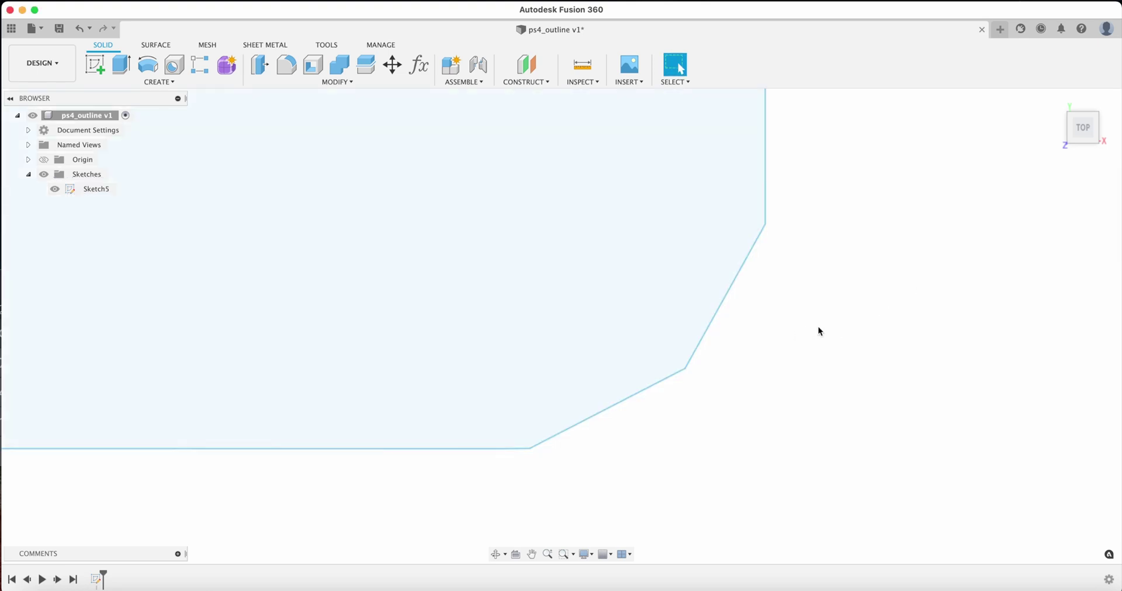
- Re-measure the scaled stem, now about 7.998 mm wide
scroll(429, 370, "down", 3)
scroll(234, 289, "down", 2)
scroll(387, 345, "down", 3)
scroll(384, 343, "down", 2)
key("i")
left_click(328, 226)
left_click(549, 238)
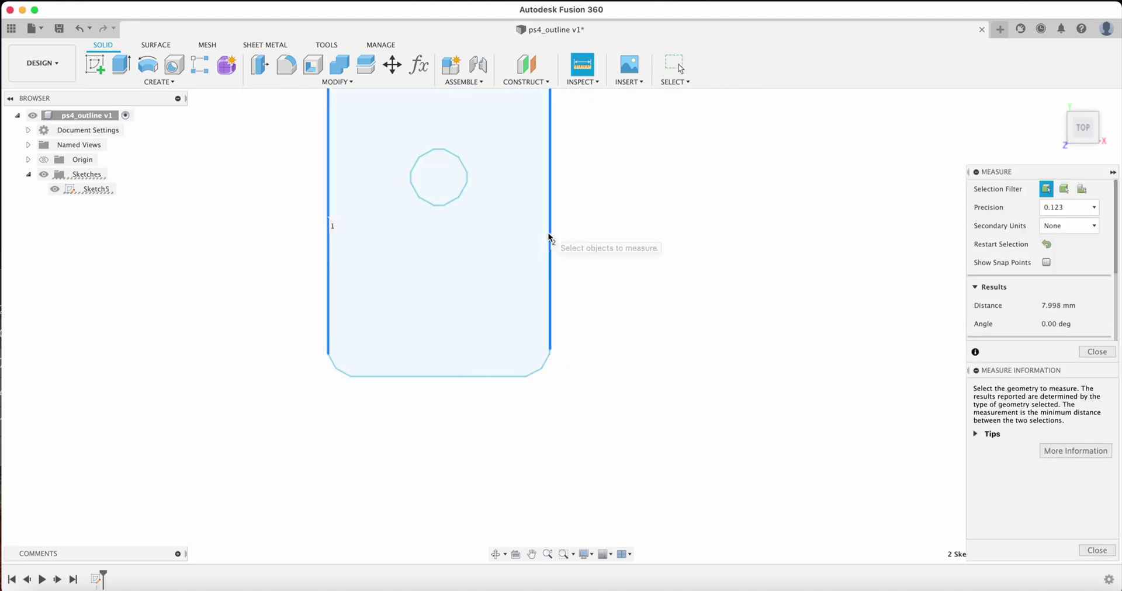
scroll(461, 309, "down", 2)
scroll(461, 309, "down", 3)
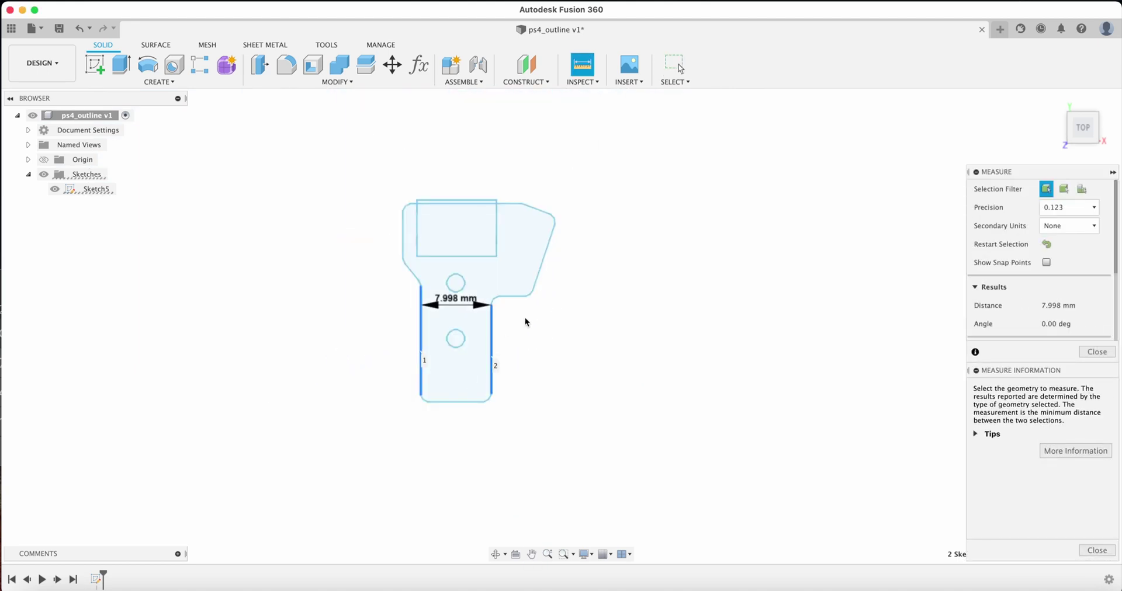
key("Escape")
scroll(538, 323, "up", 3)
left_click(507, 263)
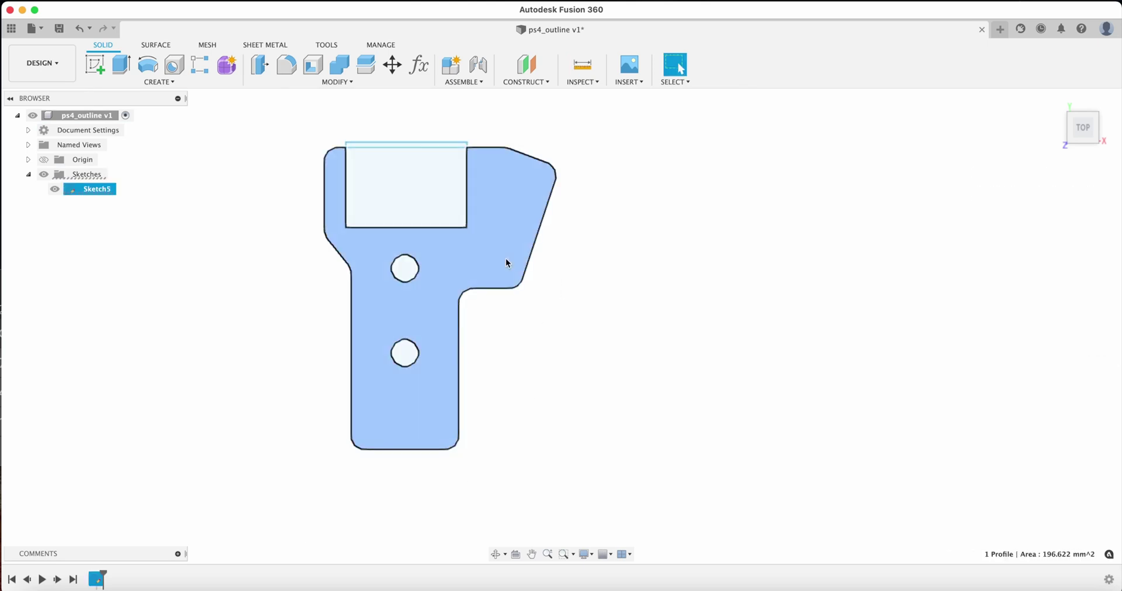
- Extrude the outline and rectangle profiles into a thin plate as a new body
left_click(439, 207)
type("e1.")
key("Return")
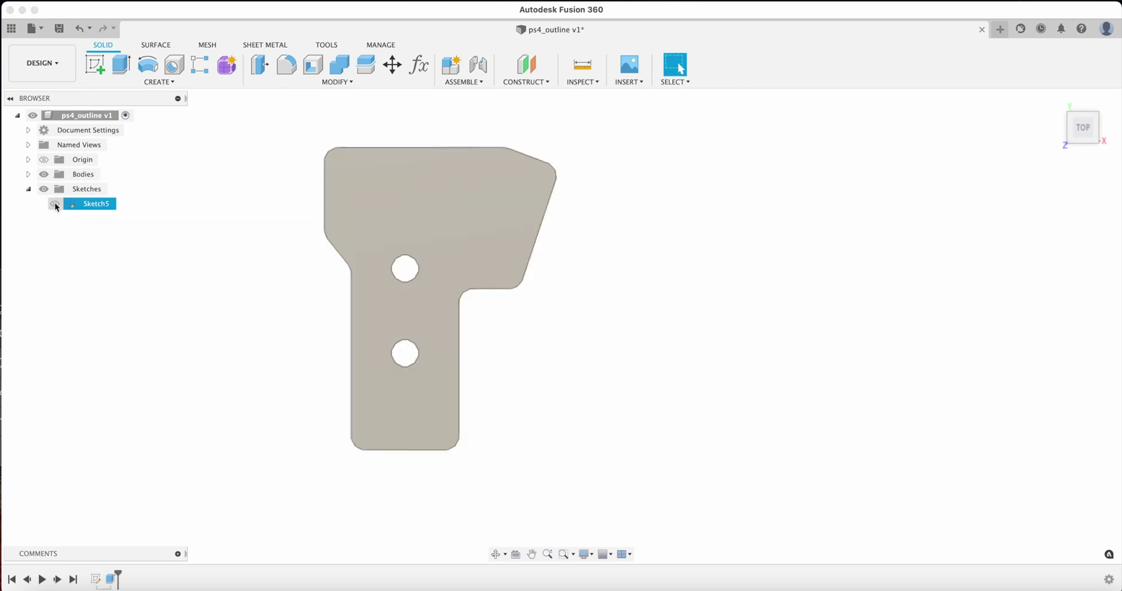
- Extrude the rectangular and strip profiles 4 mm upward as a joined block
scroll(366, 170, "up", 3)
left_click(471, 129)
left_click(461, 158)
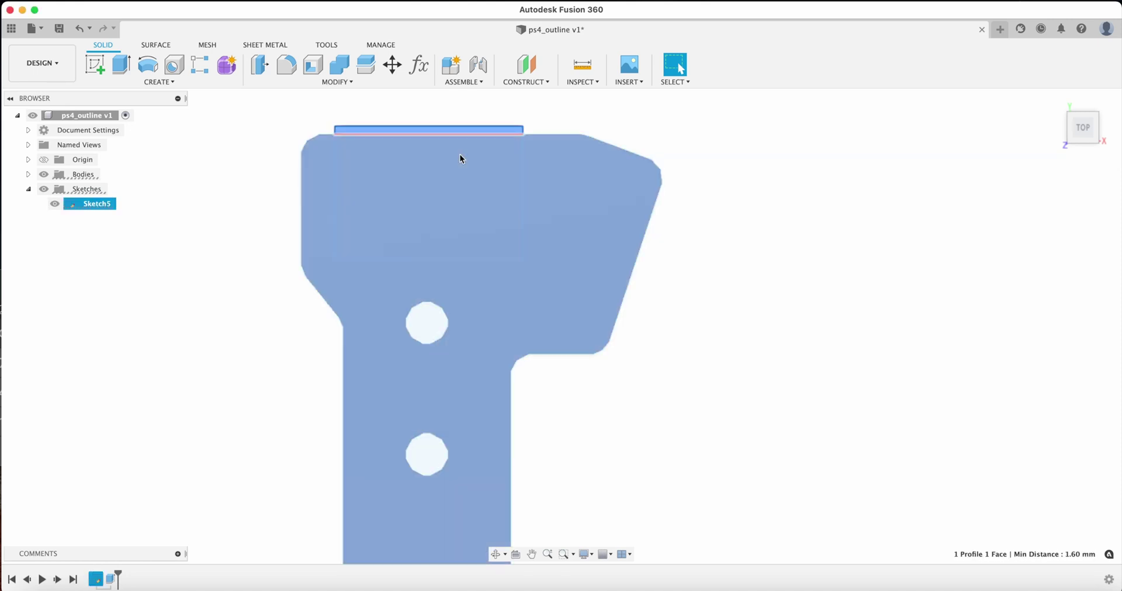
key("Escape")
key("e")
left_click(495, 554)
mouse_move(584, 397)
left_mouse_down()
mouse_move(639, 327)
mouse_move(491, 403)
left_mouse_up()
key("Escape")
left_click(383, 326)
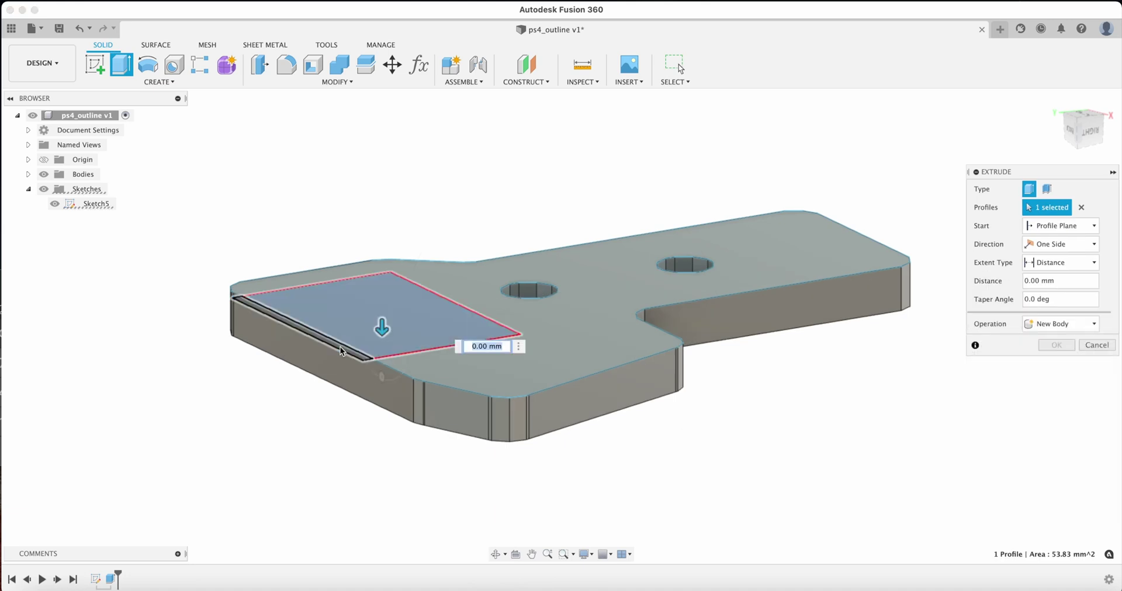
left_click(340, 356)
left_click_drag(302, 330, 310, 238)
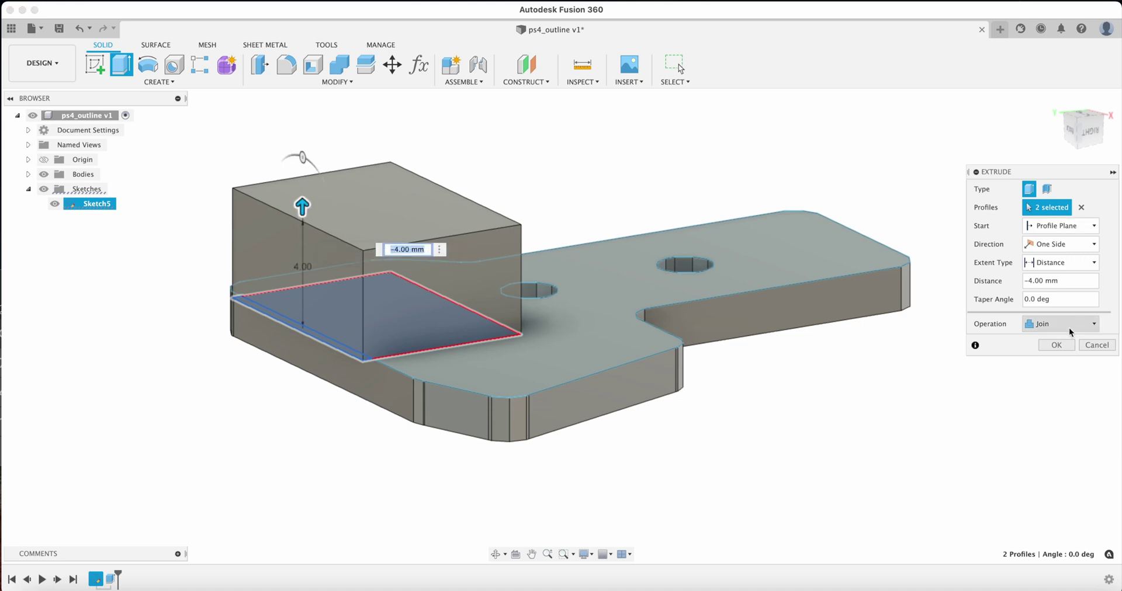
left_click(1056, 345)
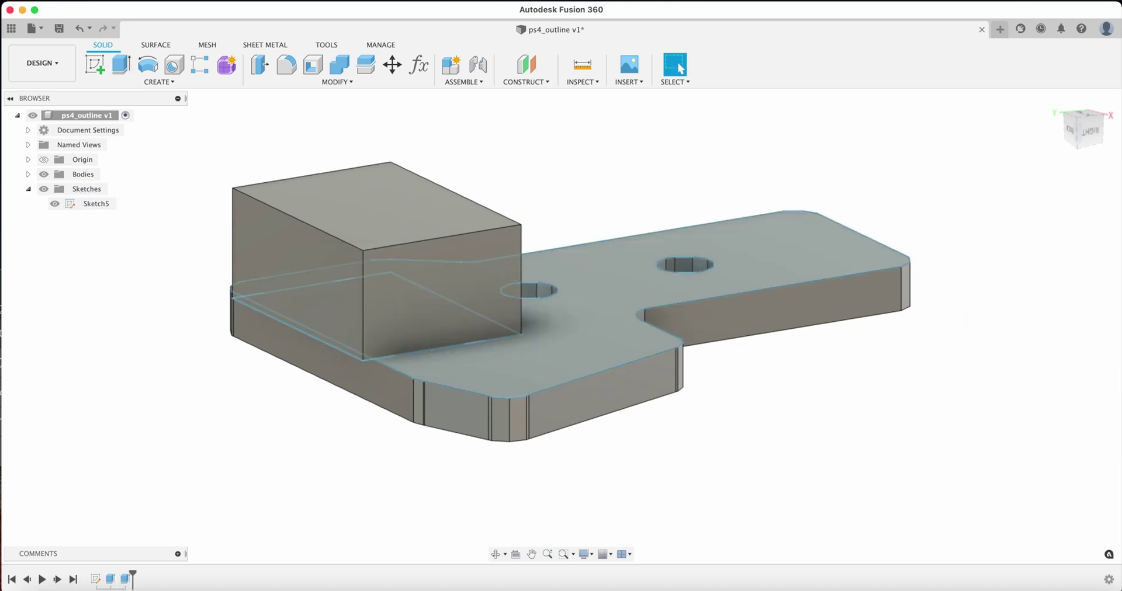